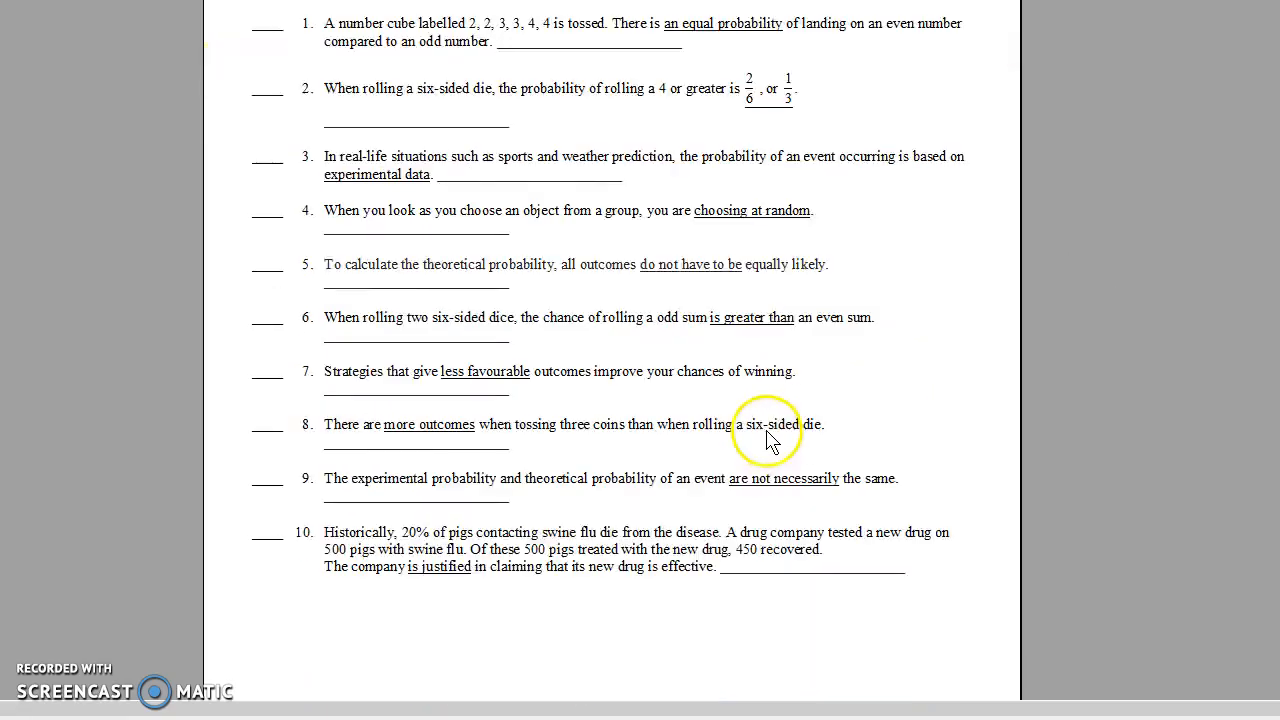
# - Export the test to Blackboard 7.1+ format as 7.2 on the Desktop, using 7.2 as the image directory name
pyautogui.scroll(10, 766, 447)
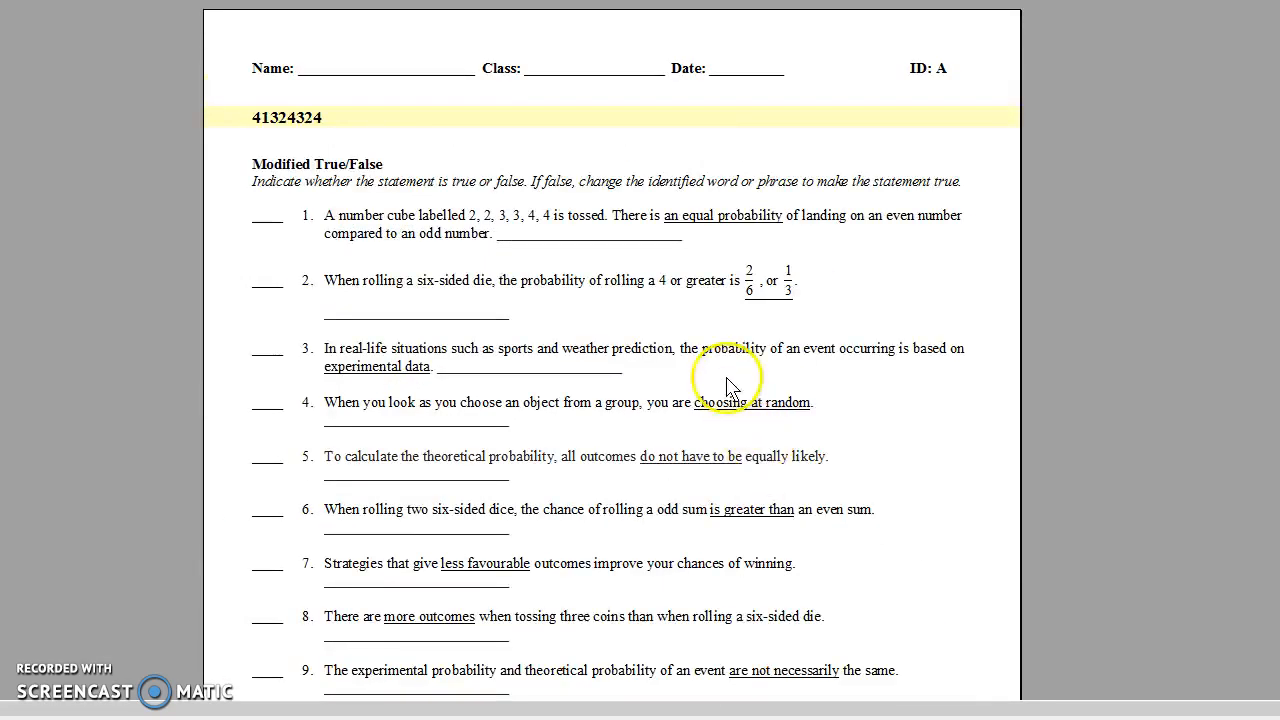
pyautogui.click(0, 0)
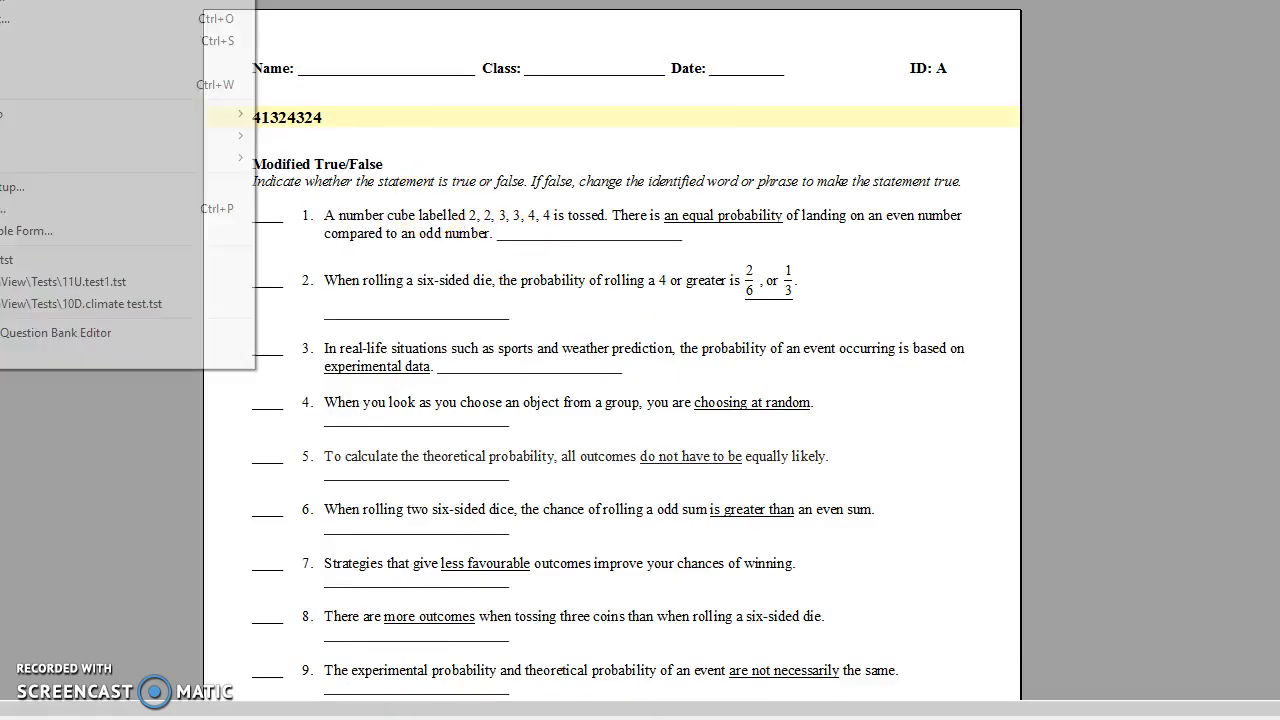
pyautogui.moveTo(34, 157)
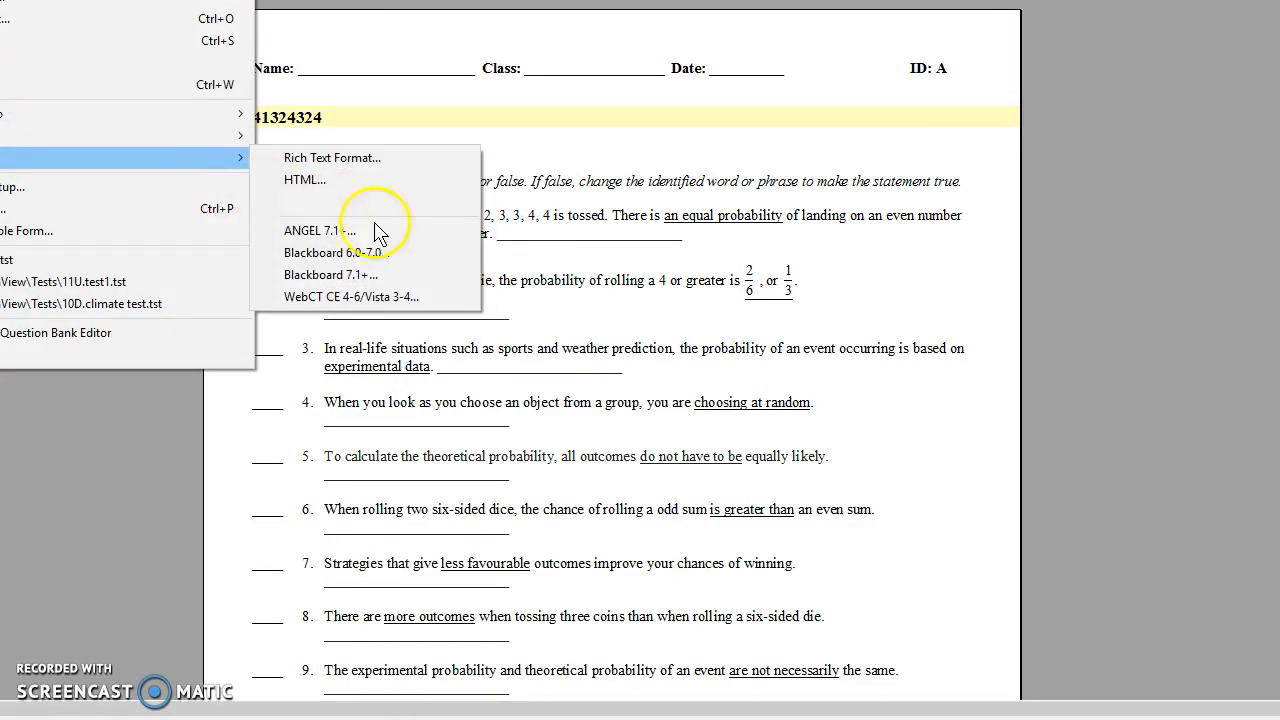
pyautogui.click(376, 276)
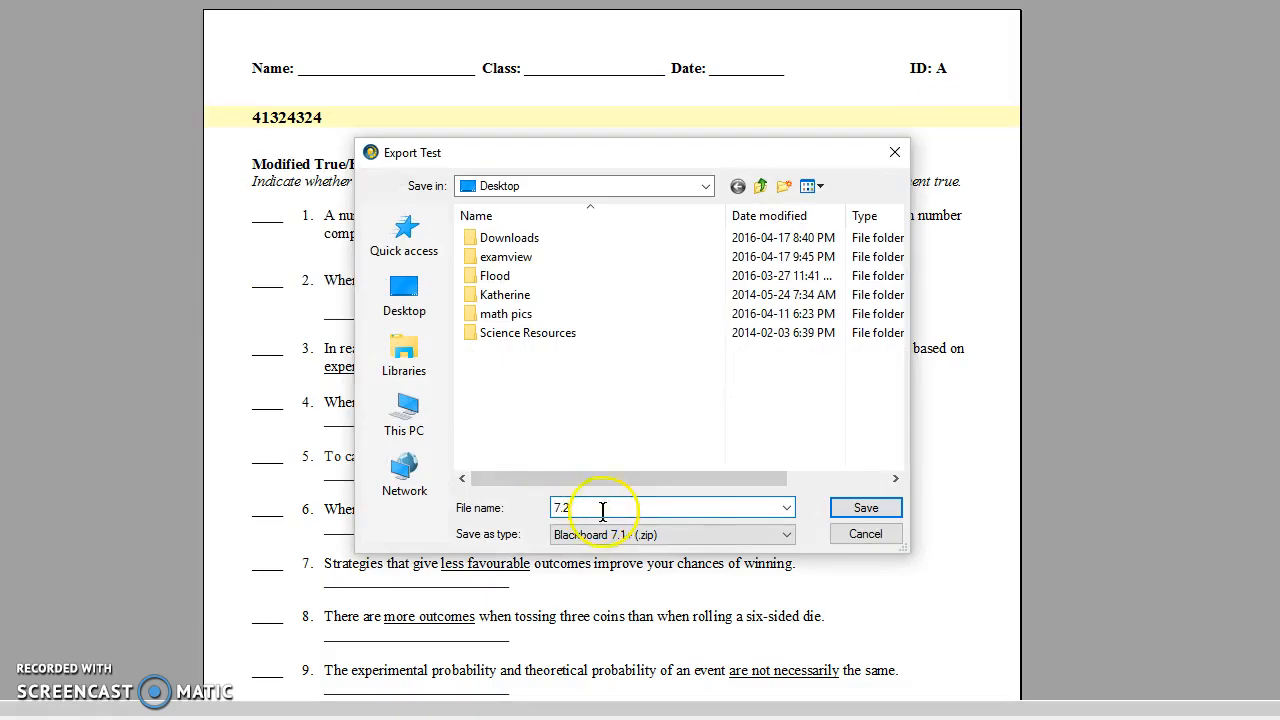
pyautogui.click(850, 508)
pyautogui.click(630, 464)
pyautogui.click(775, 514)
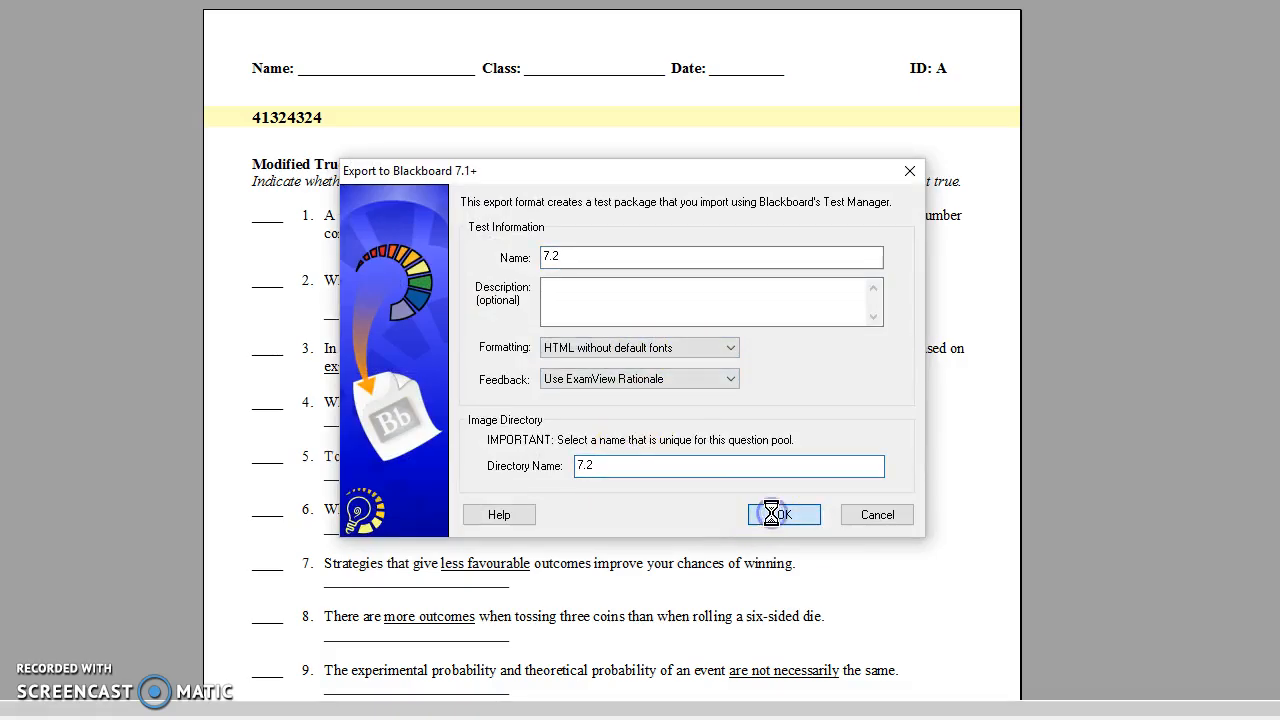
# - Switch to the Lakehead Classroom Websites page in the browser and open the MAT1L9-01 Mathematics course
pyautogui.click(414, 702)
pyautogui.click(897, 333)
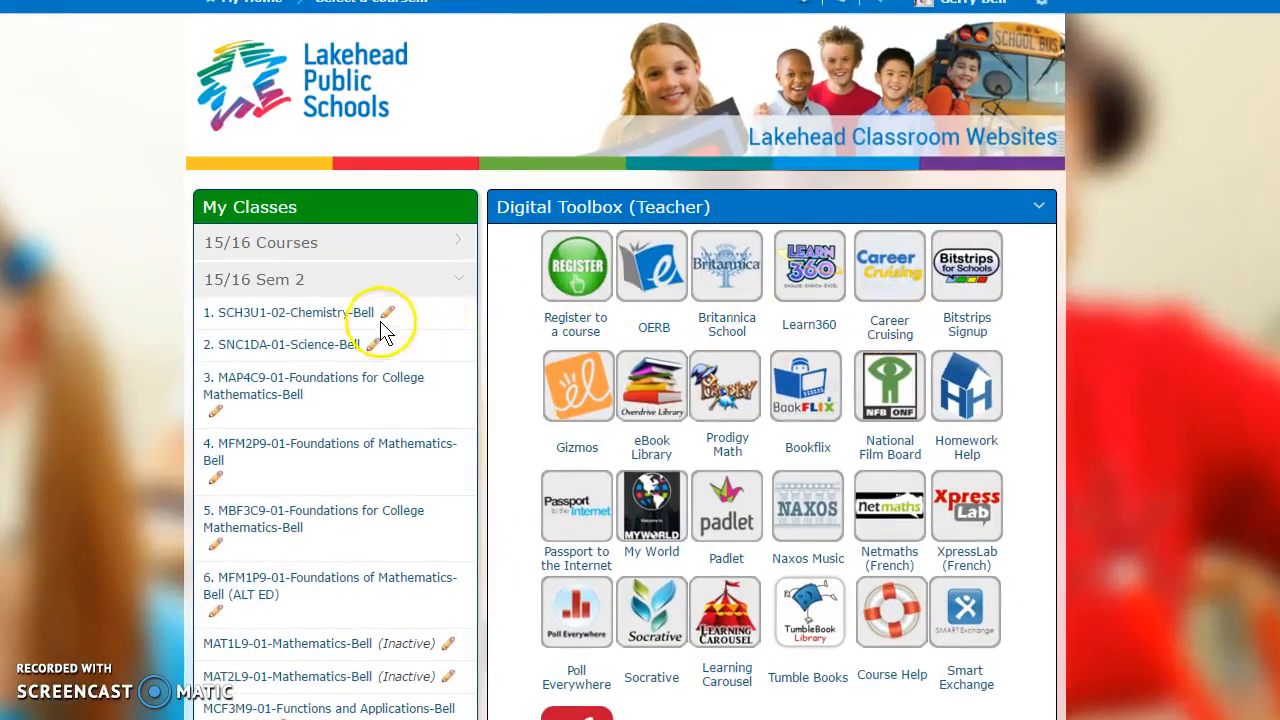
pyautogui.scroll(-1, 386, 330)
pyautogui.click(299, 546)
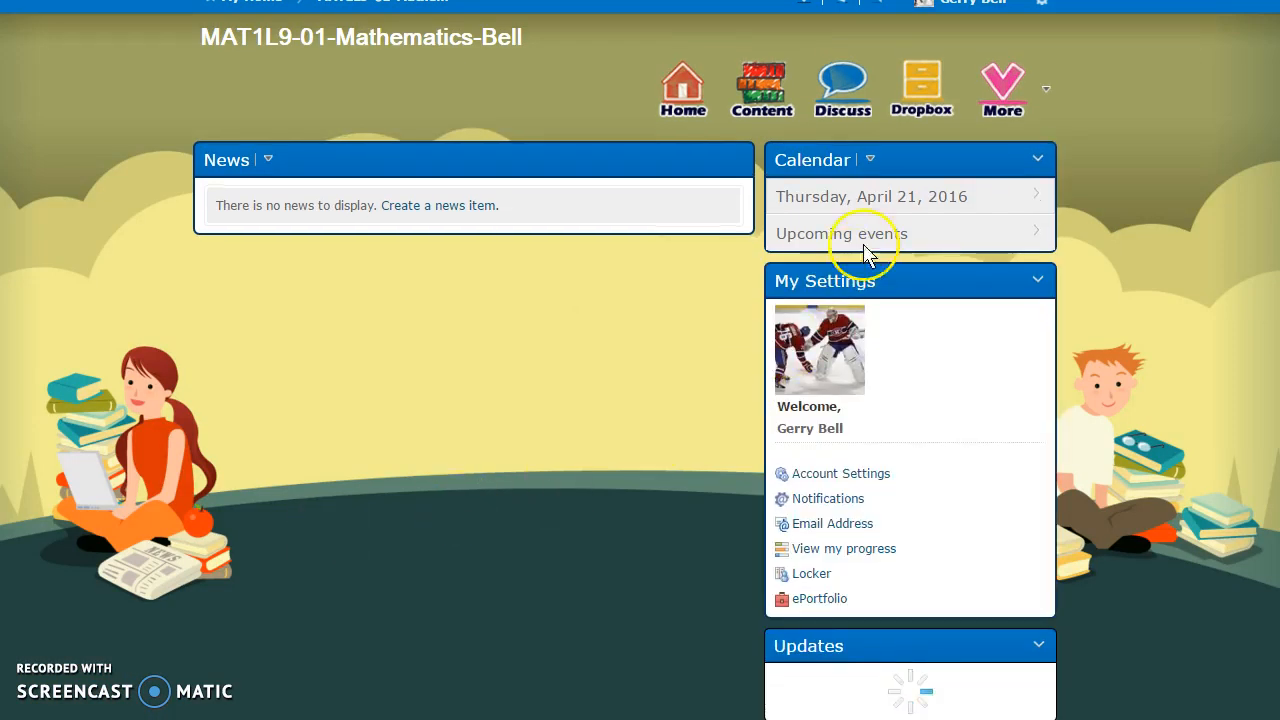
# - Start importing components from a course package through the course's Import/Export/Copy Components page
pyautogui.click(1006, 104)
pyautogui.click(1013, 279)
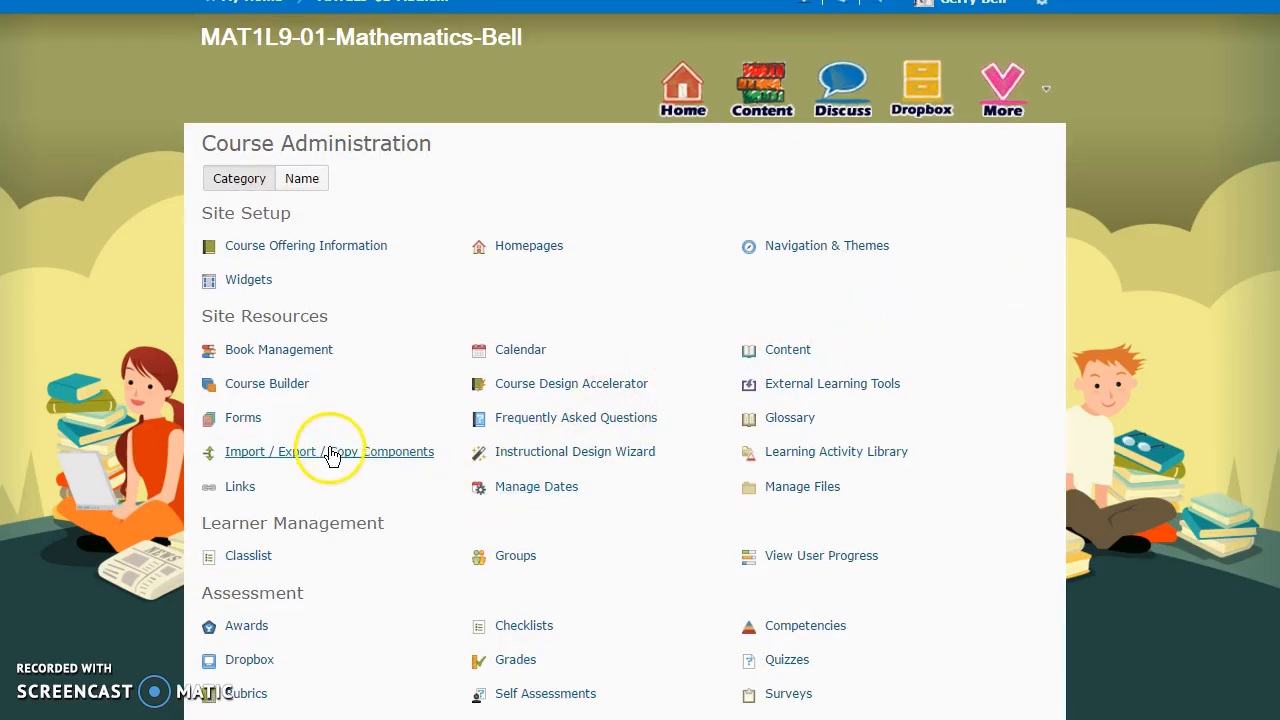
pyautogui.click(327, 458)
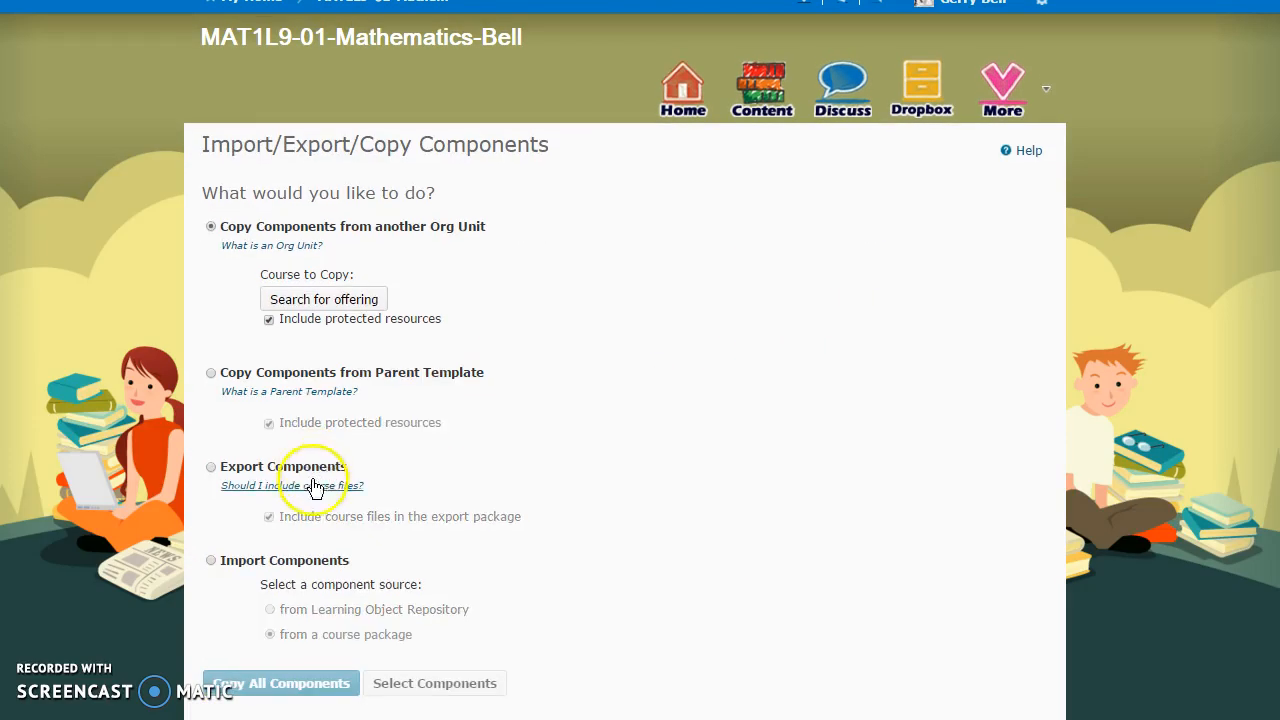
pyautogui.click(211, 561)
pyautogui.click(230, 683)
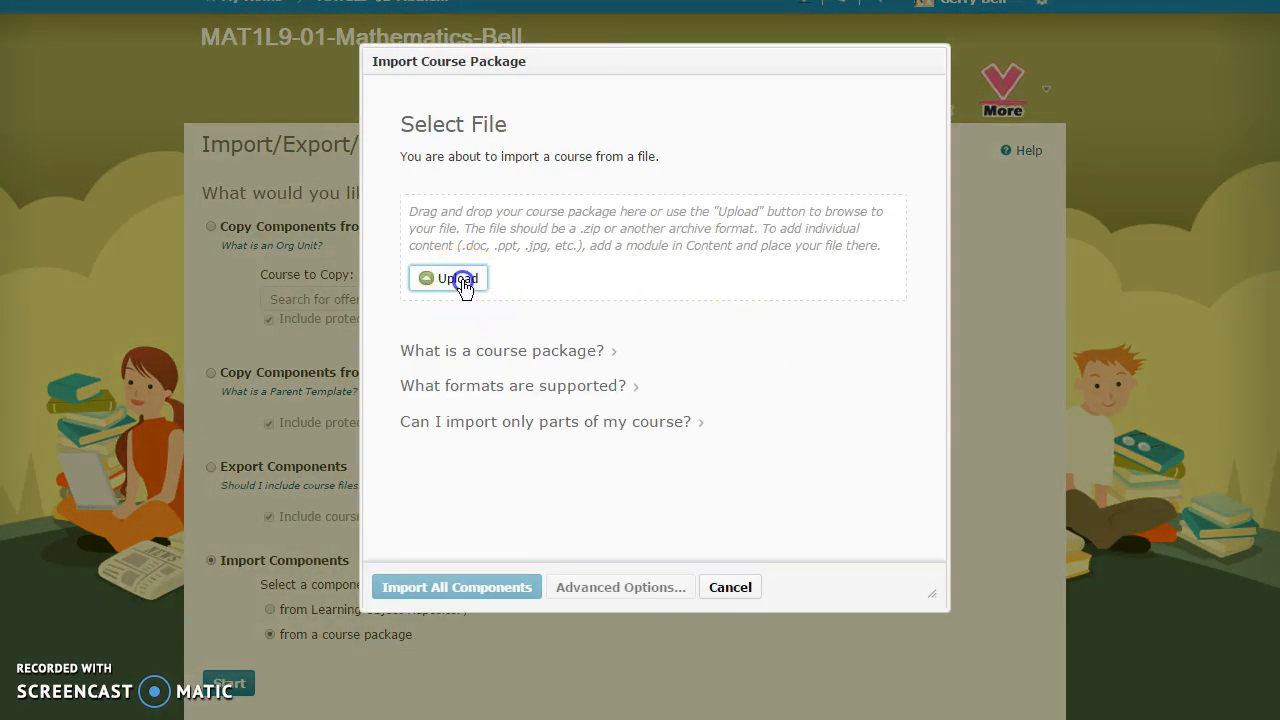
# - Upload 7.2.zip from the Desktop, import all its components into the course, and close the import dialog
pyautogui.click(460, 282)
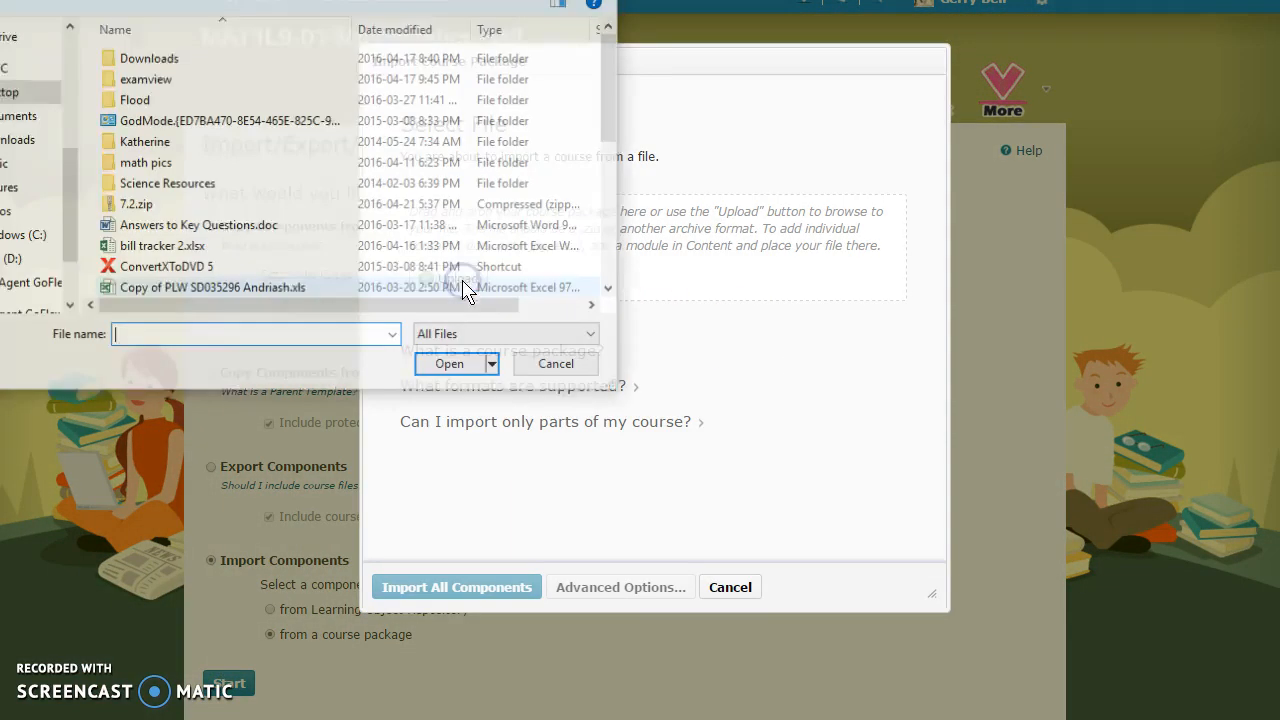
pyautogui.click(176, 205)
pyautogui.click(455, 367)
pyautogui.click(484, 587)
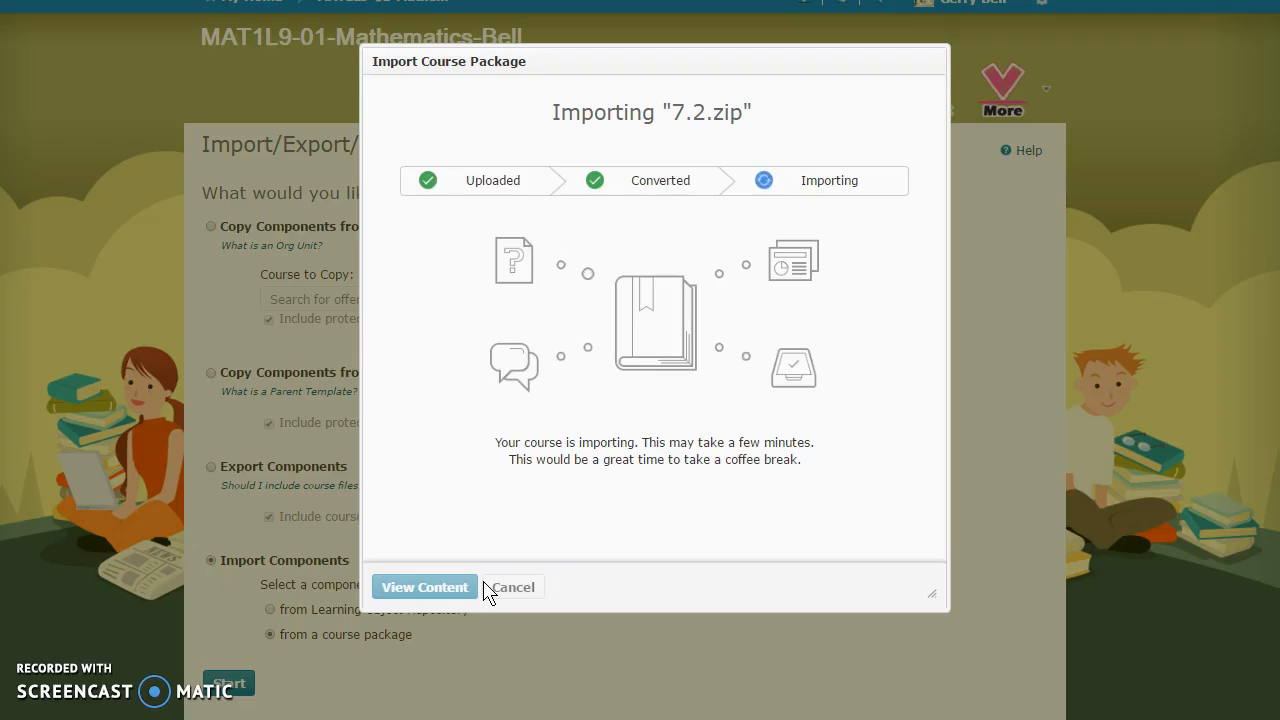
pyautogui.click(467, 590)
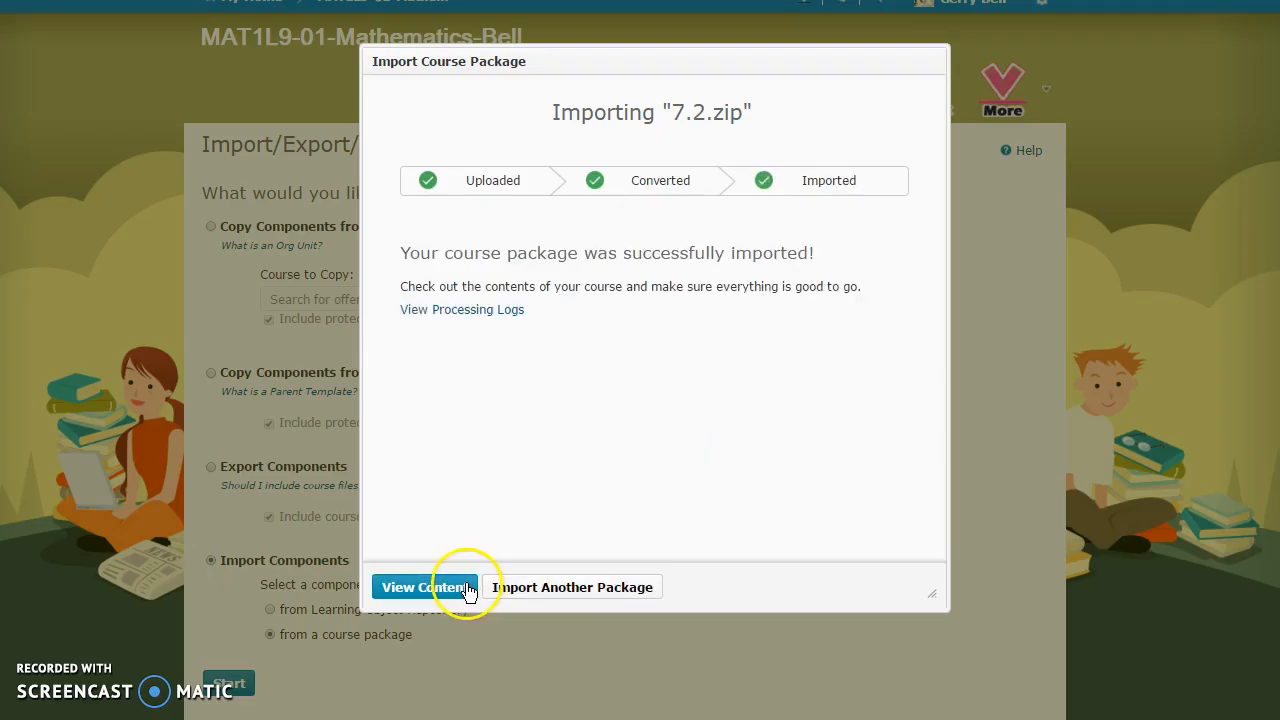
pyautogui.click(506, 591)
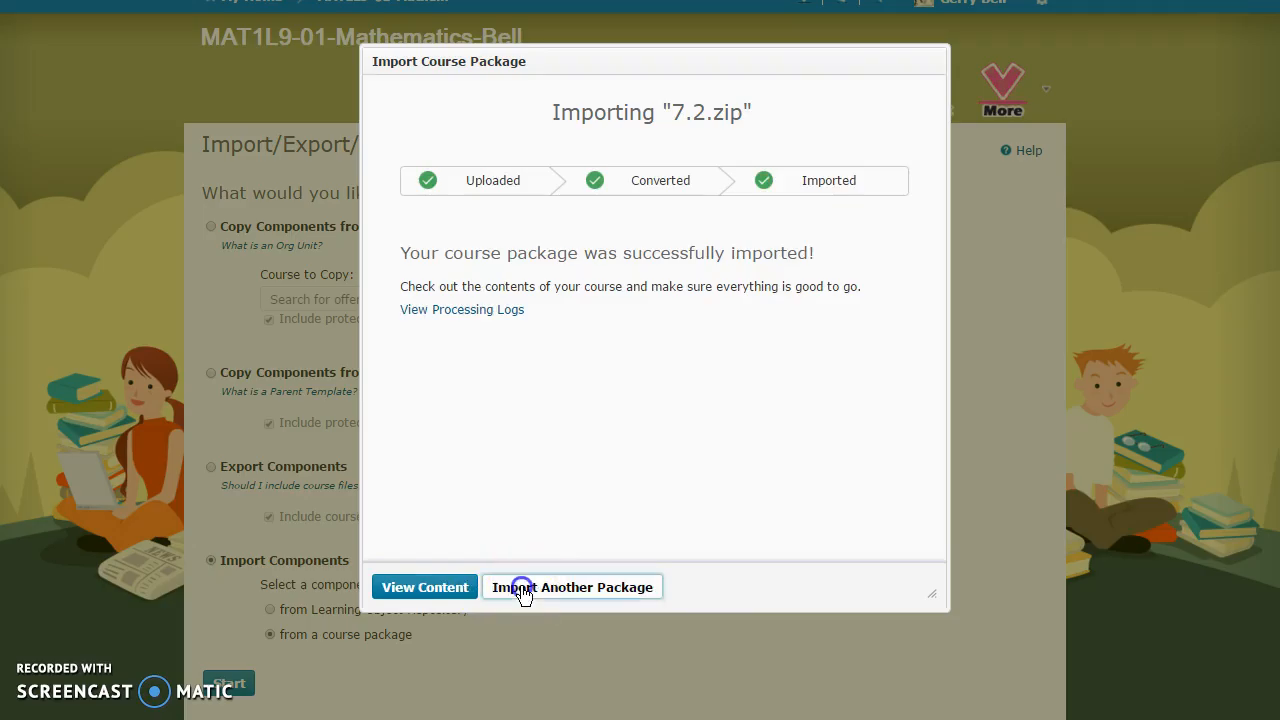
pyautogui.click(731, 587)
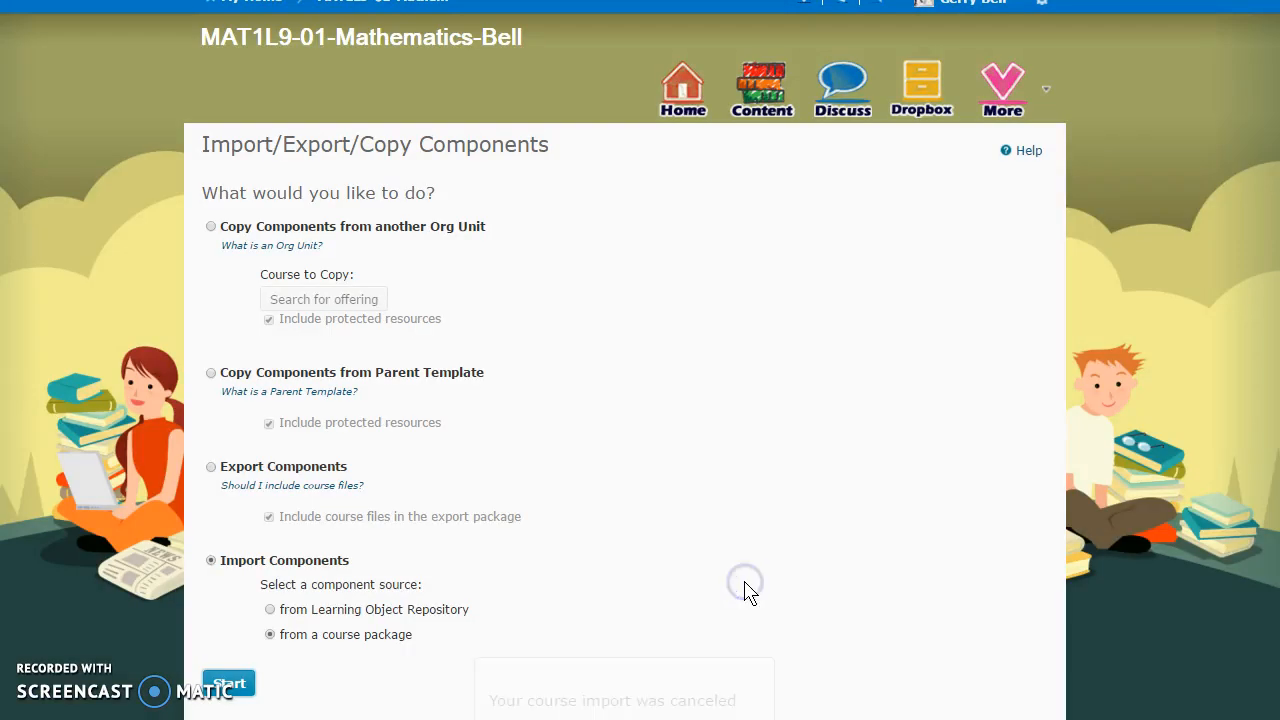
# - Open the 7.2 section in the Question Library of the course's quizzes
pyautogui.click(1004, 88)
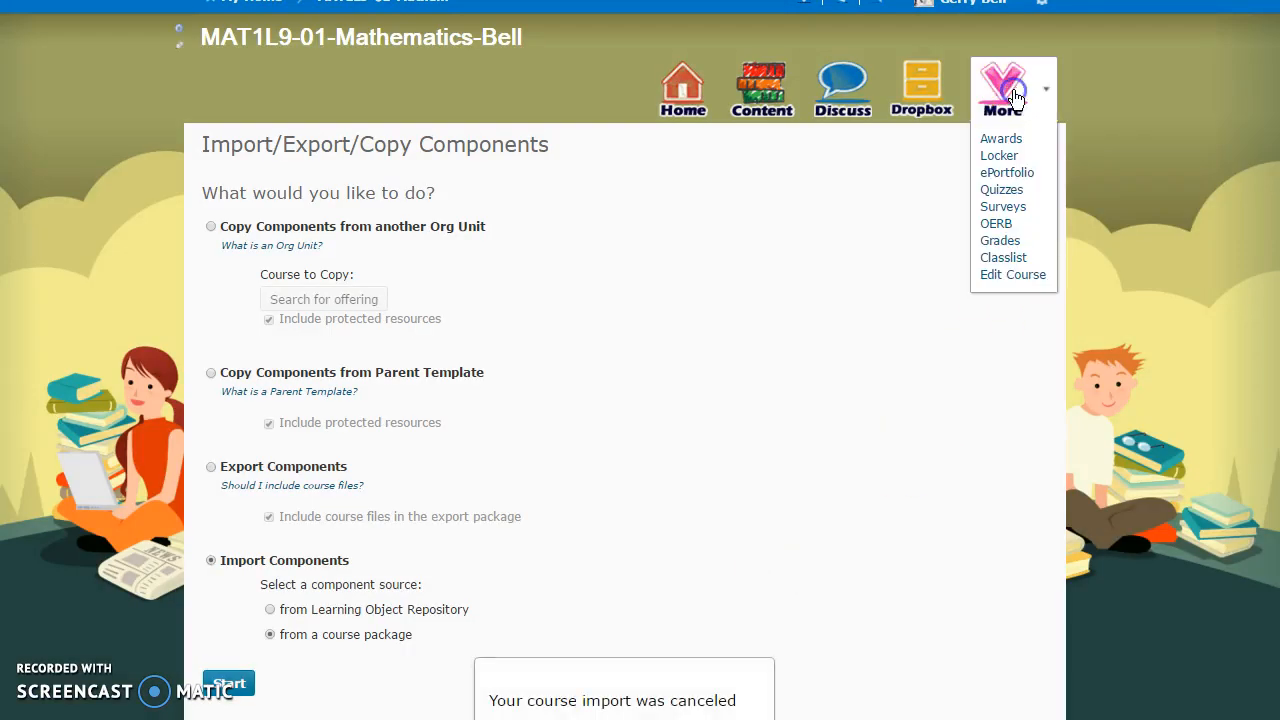
pyautogui.click(1001, 191)
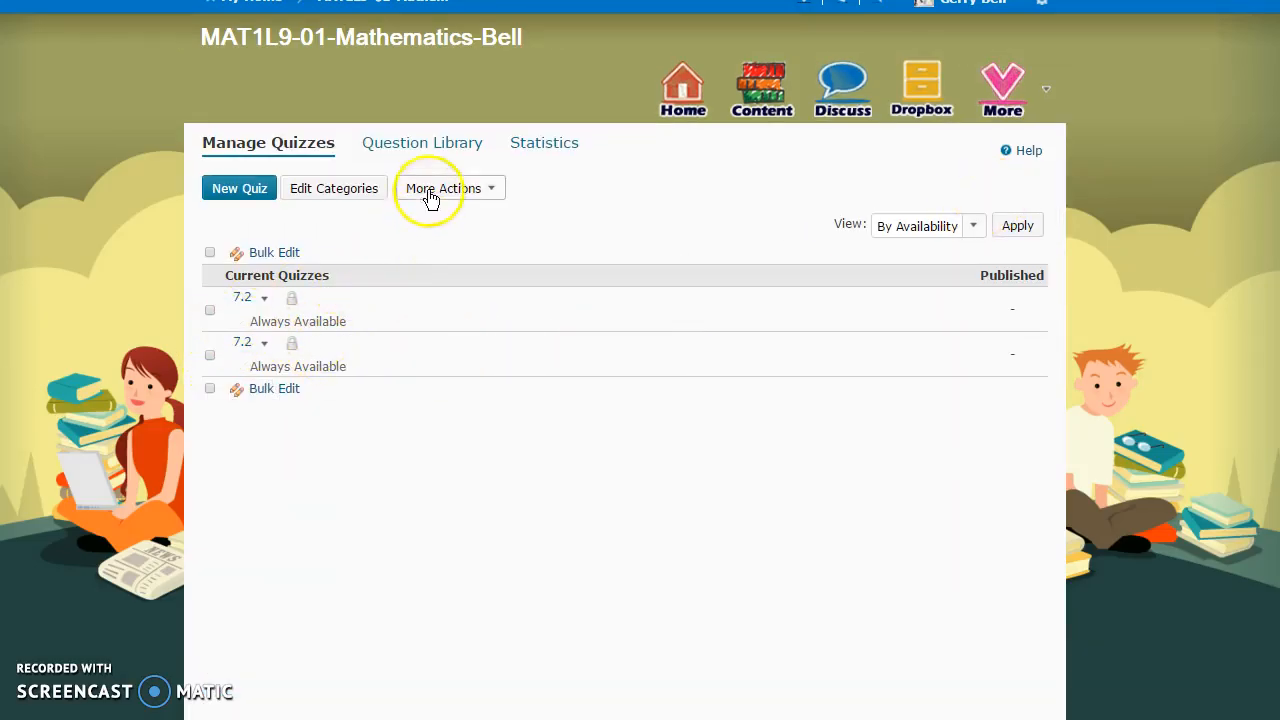
pyautogui.click(416, 144)
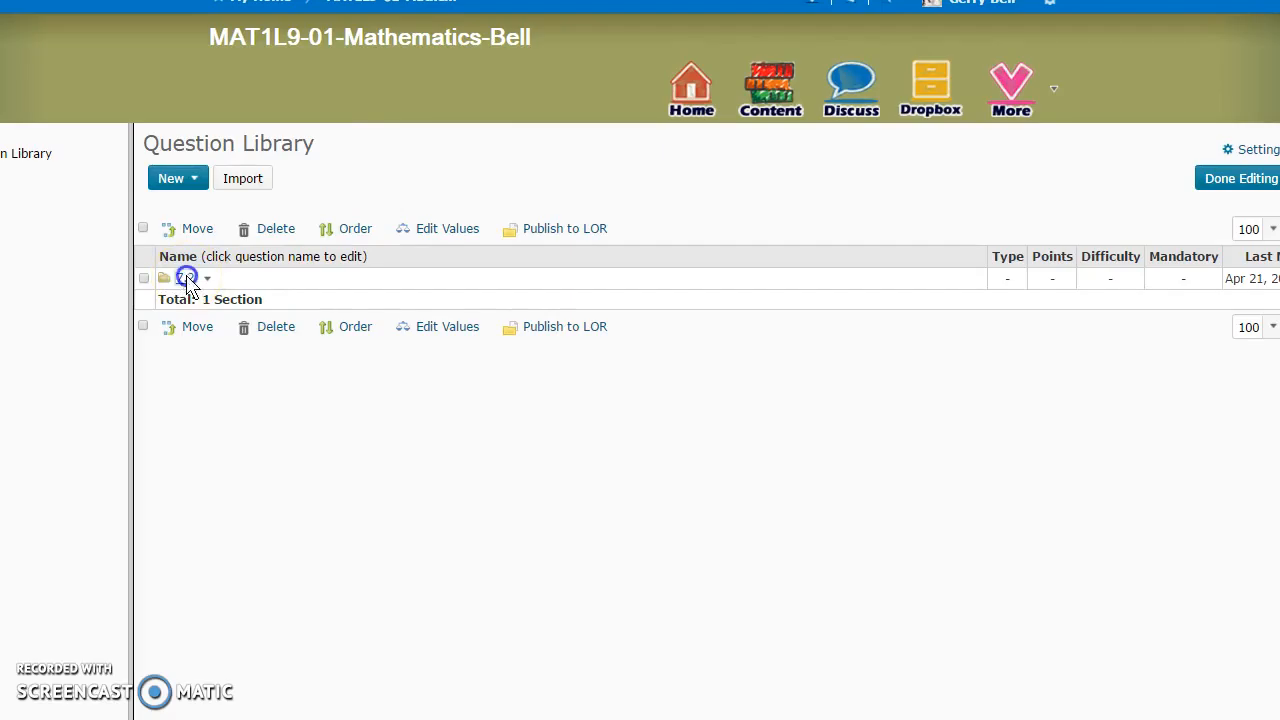
pyautogui.click(187, 279)
# - Import all questions from the Collection Root of the existing 7.2 quiz into the 7.2 library section and finish editing
pyautogui.click(248, 205)
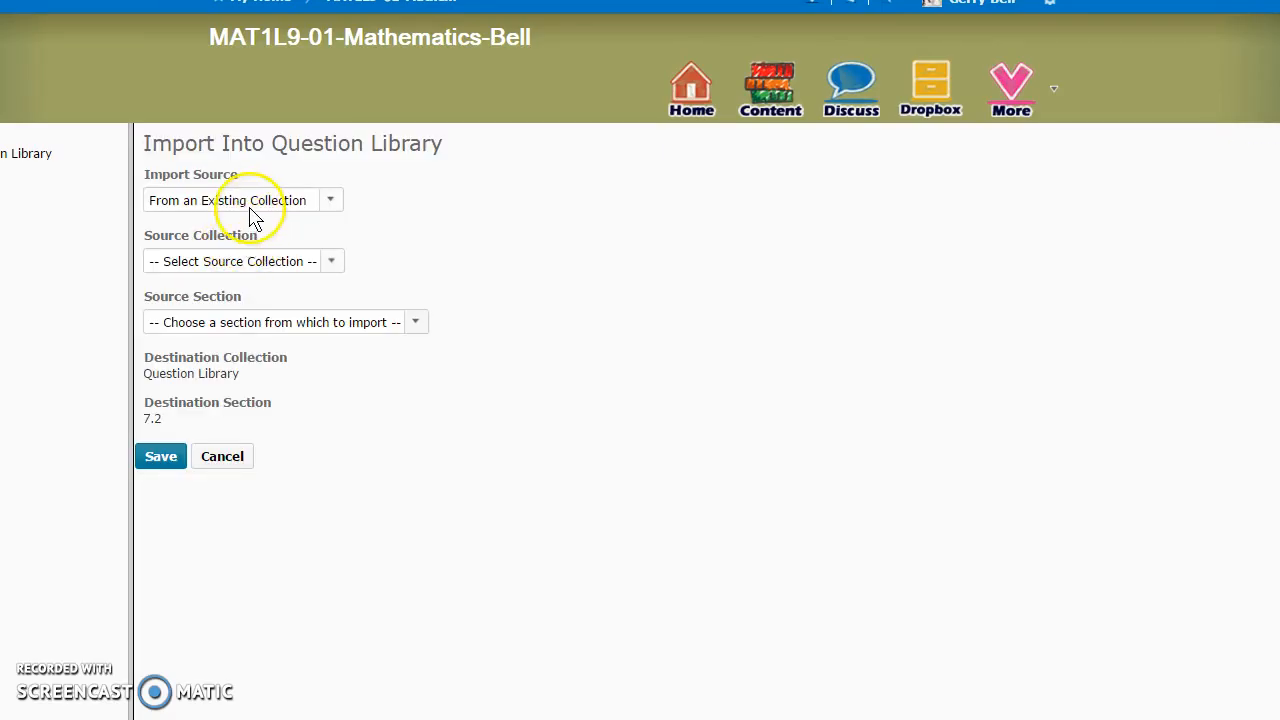
pyautogui.click(237, 262)
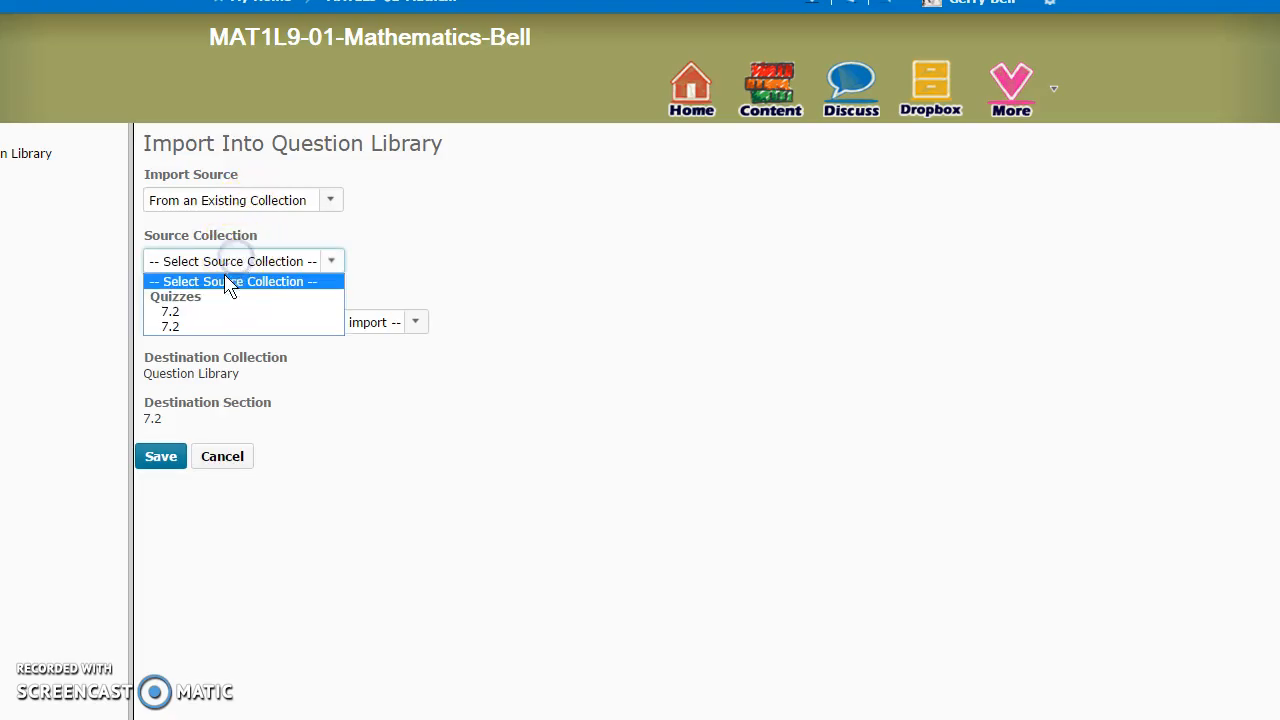
pyautogui.click(208, 311)
pyautogui.click(226, 321)
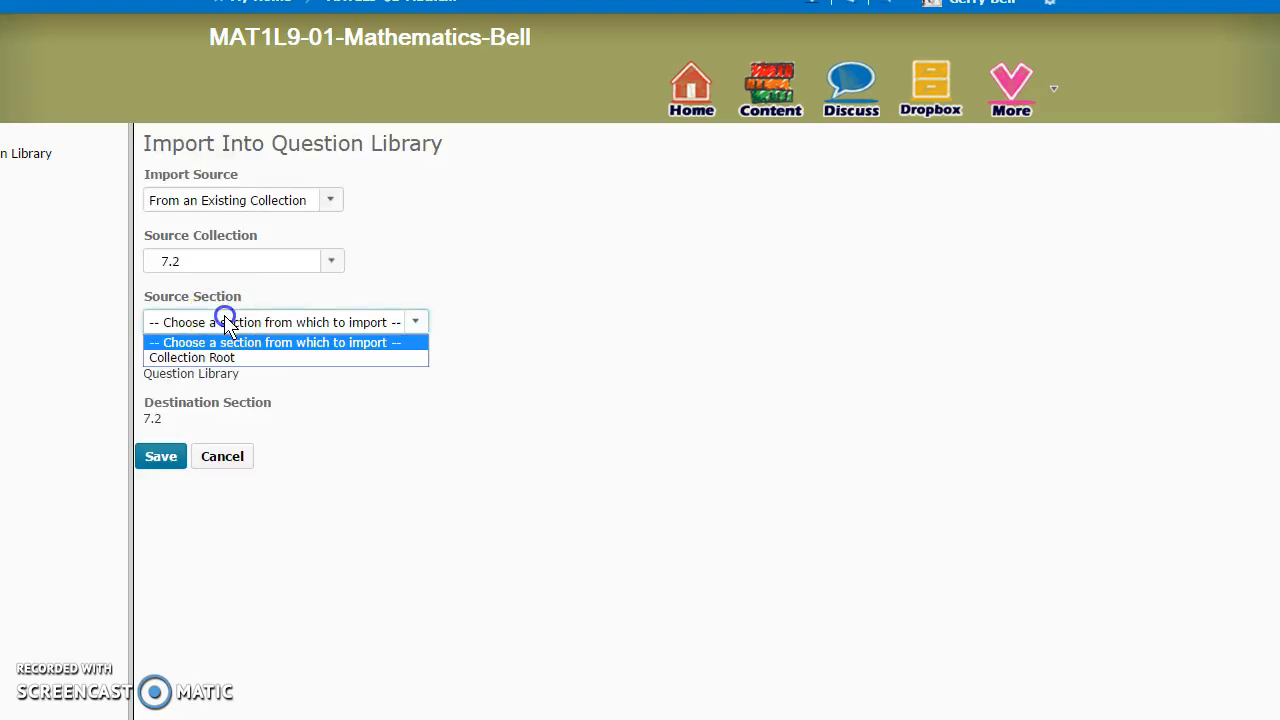
pyautogui.click(215, 357)
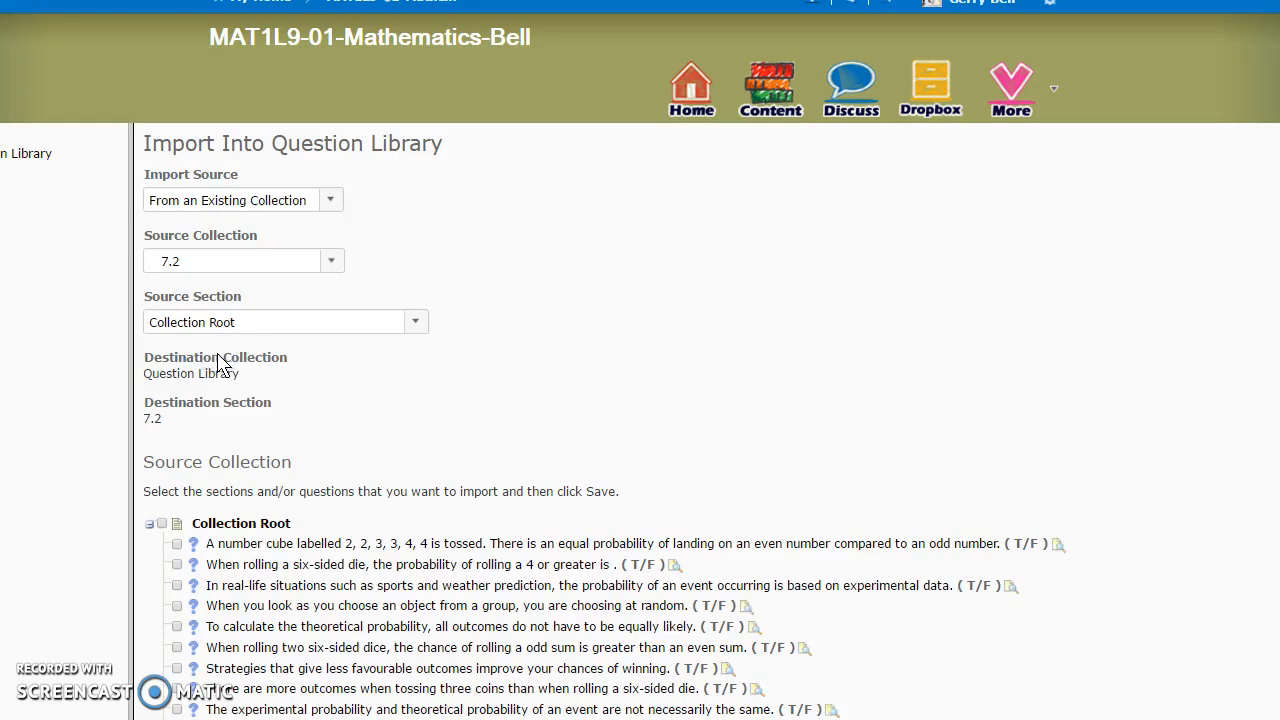
pyautogui.click(161, 523)
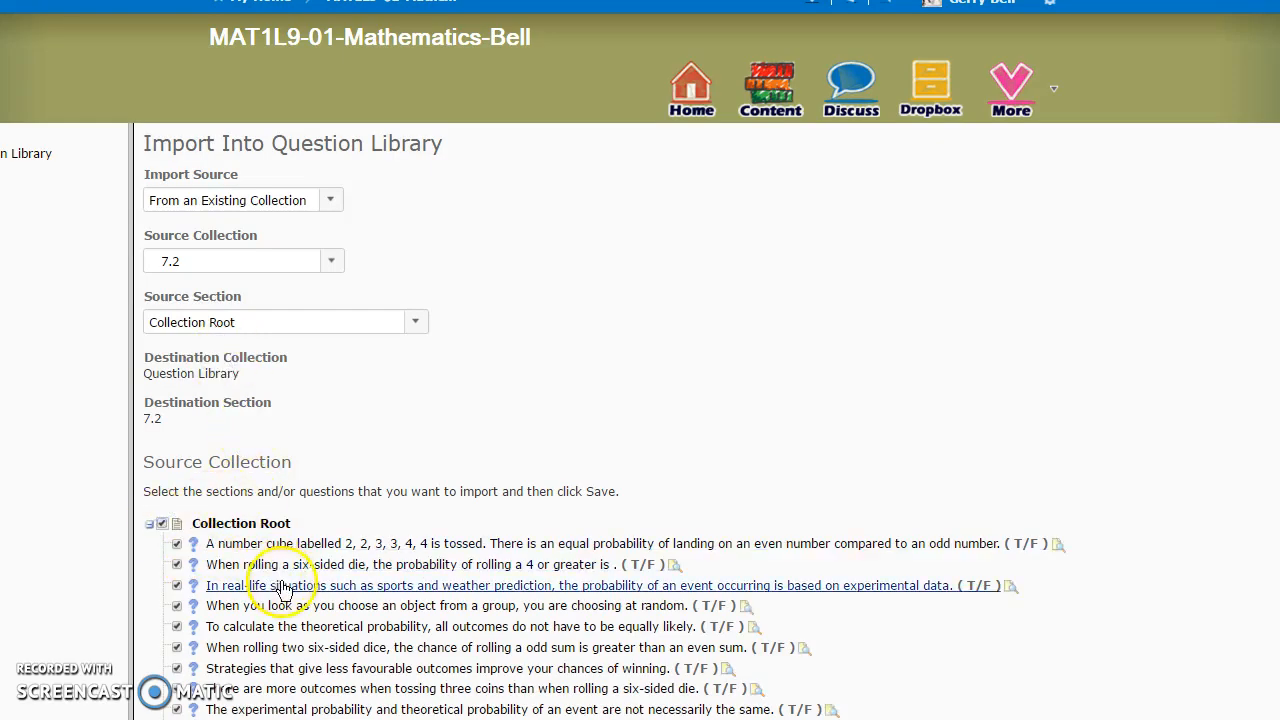
pyautogui.scroll(-2, 288, 590)
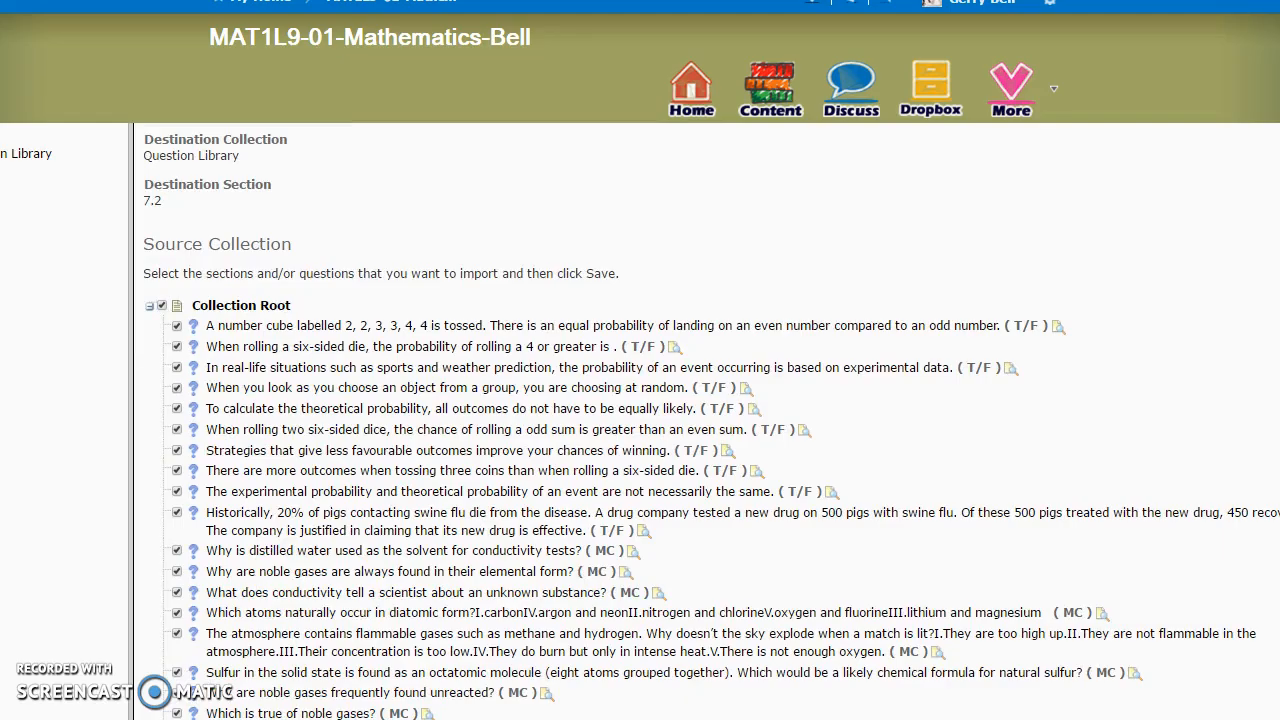
pyautogui.moveTo(1277, 514); pyautogui.dragTo(1277, 533)
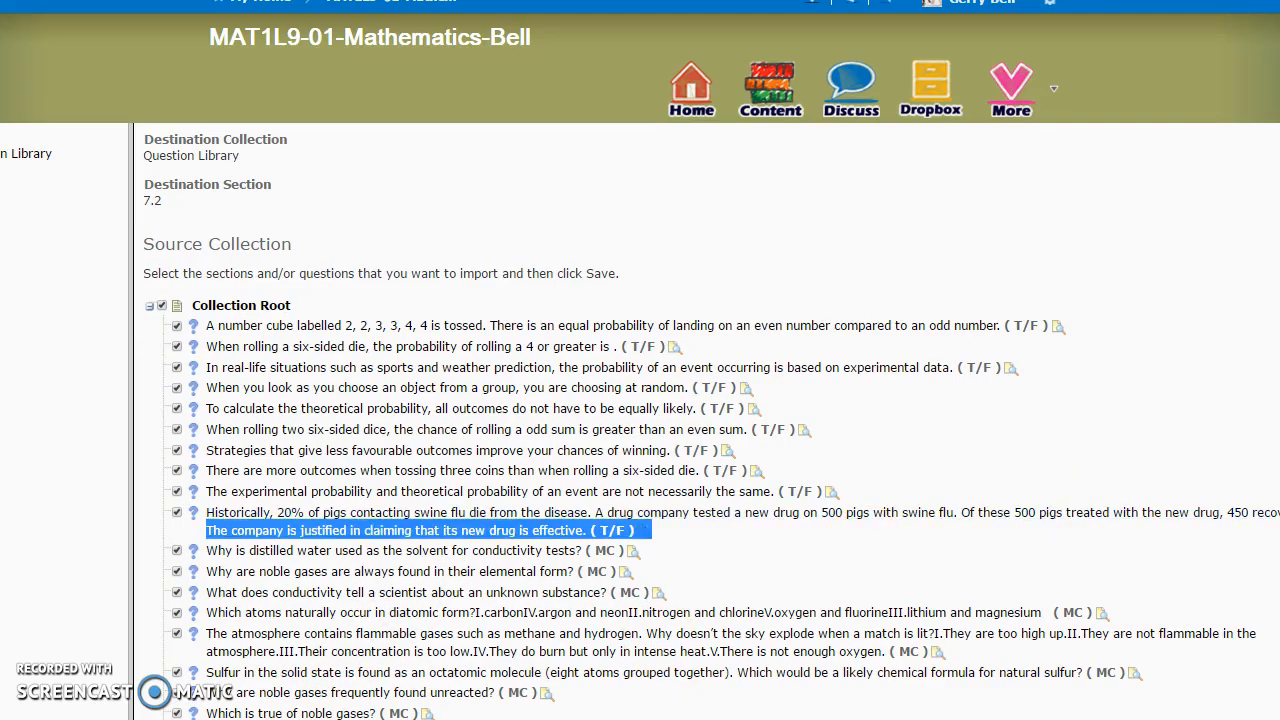
pyautogui.click(1277, 533)
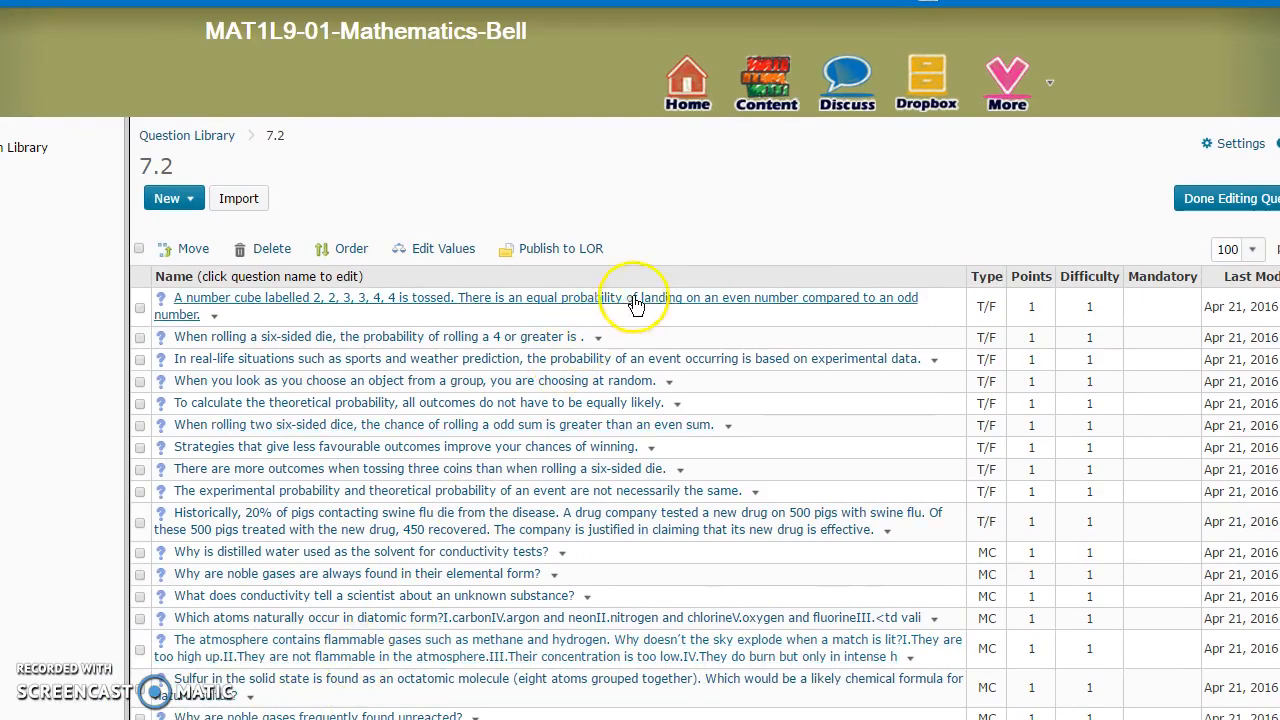
pyautogui.click(1208, 200)
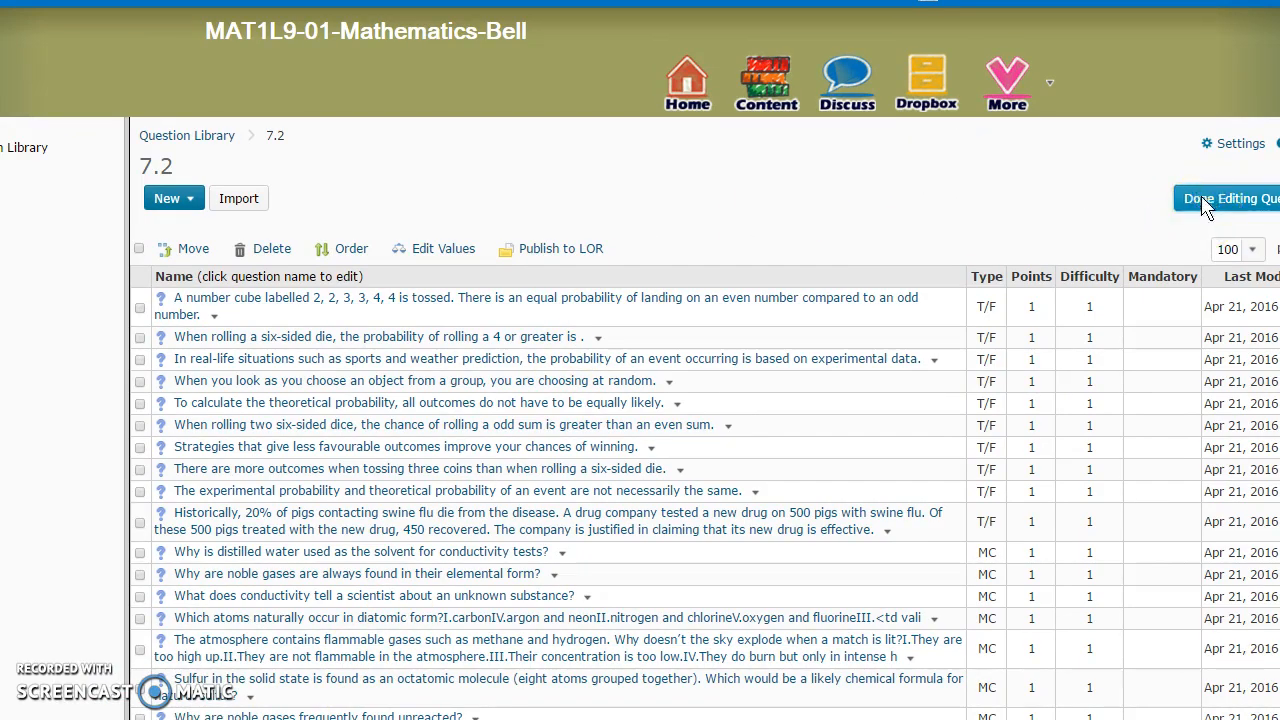
# - Delete both imported 7.2 quizzes from the current quizzes list
pyautogui.click(206, 304)
pyautogui.click(206, 349)
pyautogui.click(443, 181)
pyautogui.click(447, 263)
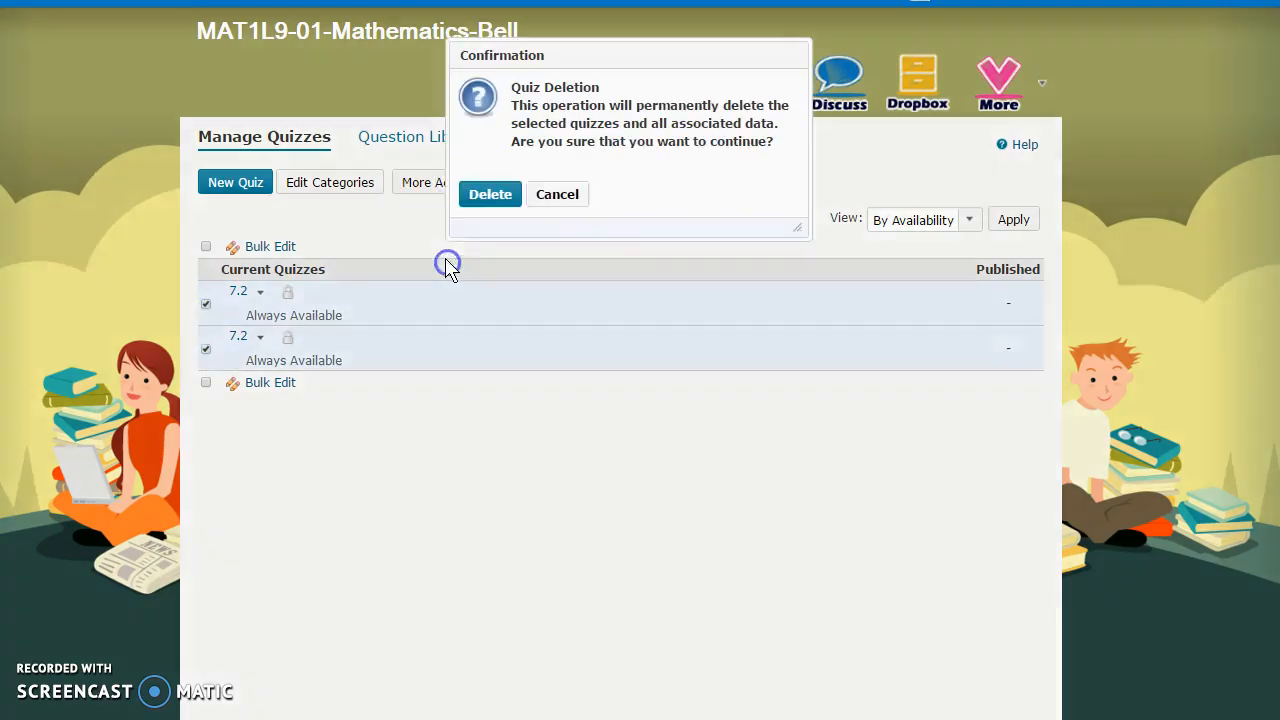
pyautogui.click(495, 196)
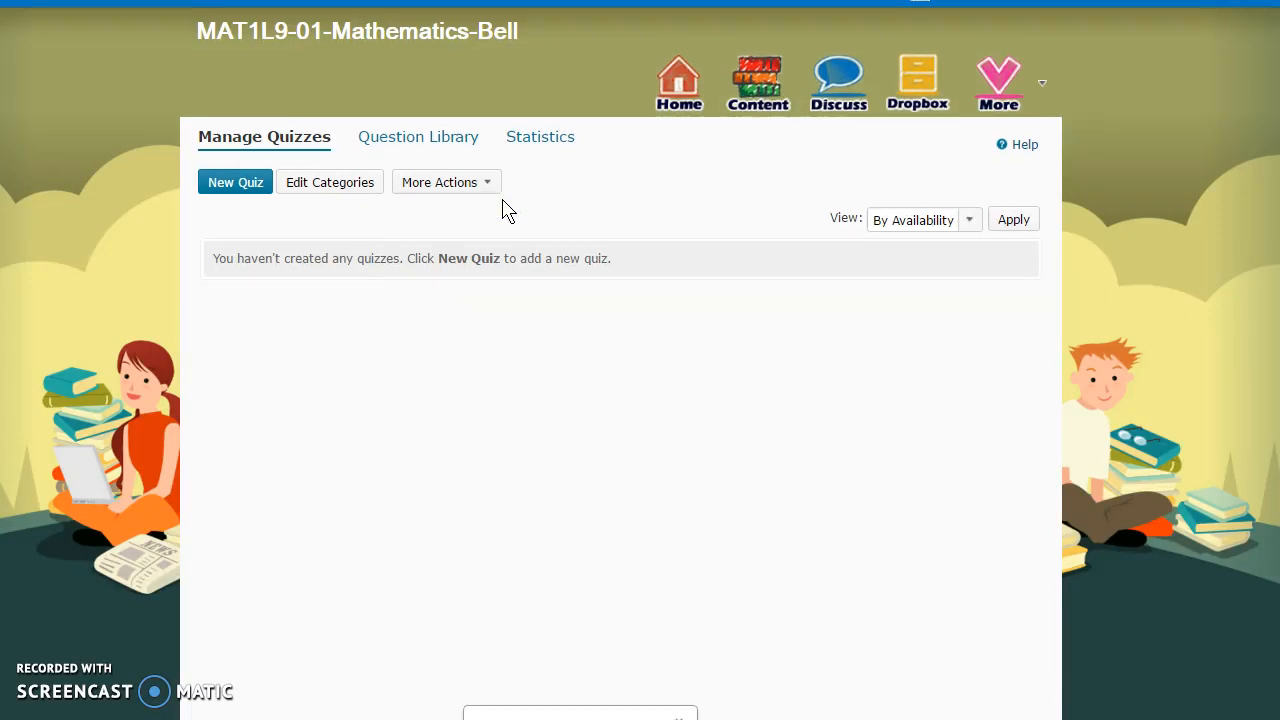
# - Create a new quiz named 7.2 and open it for adding questions
pyautogui.click(241, 190)
pyautogui.click(270, 272)
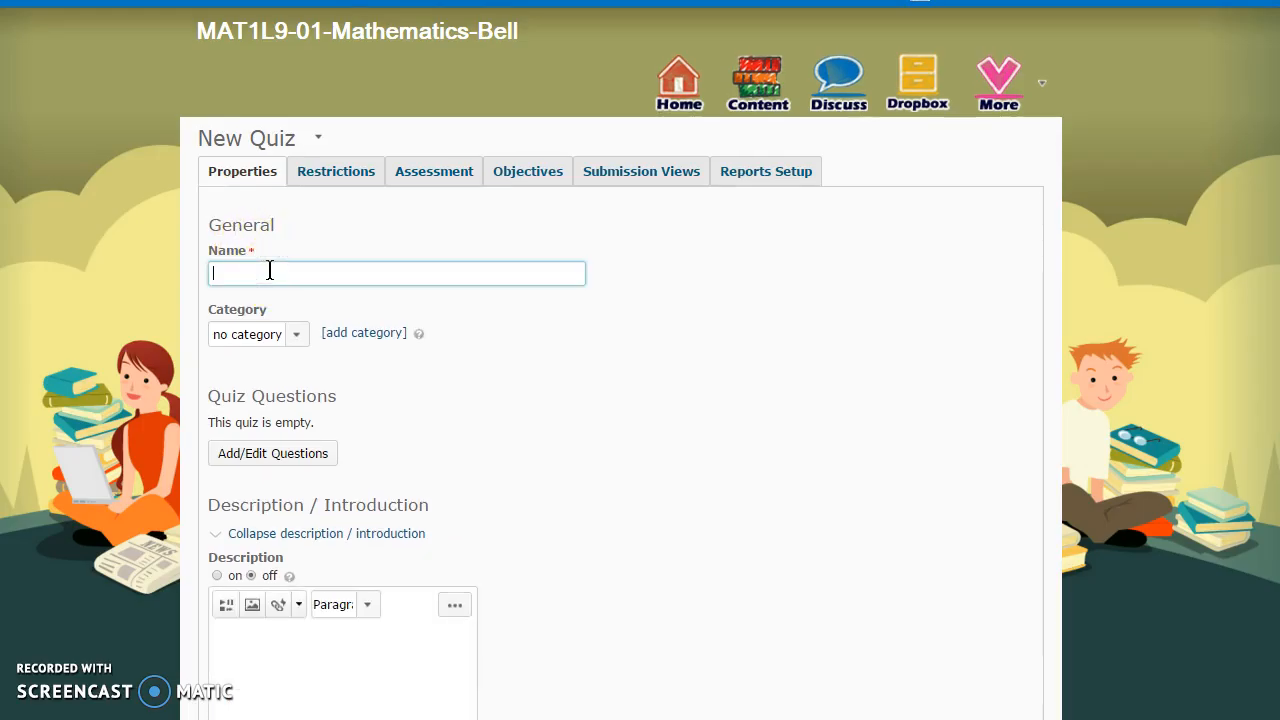
pyautogui.click(280, 455)
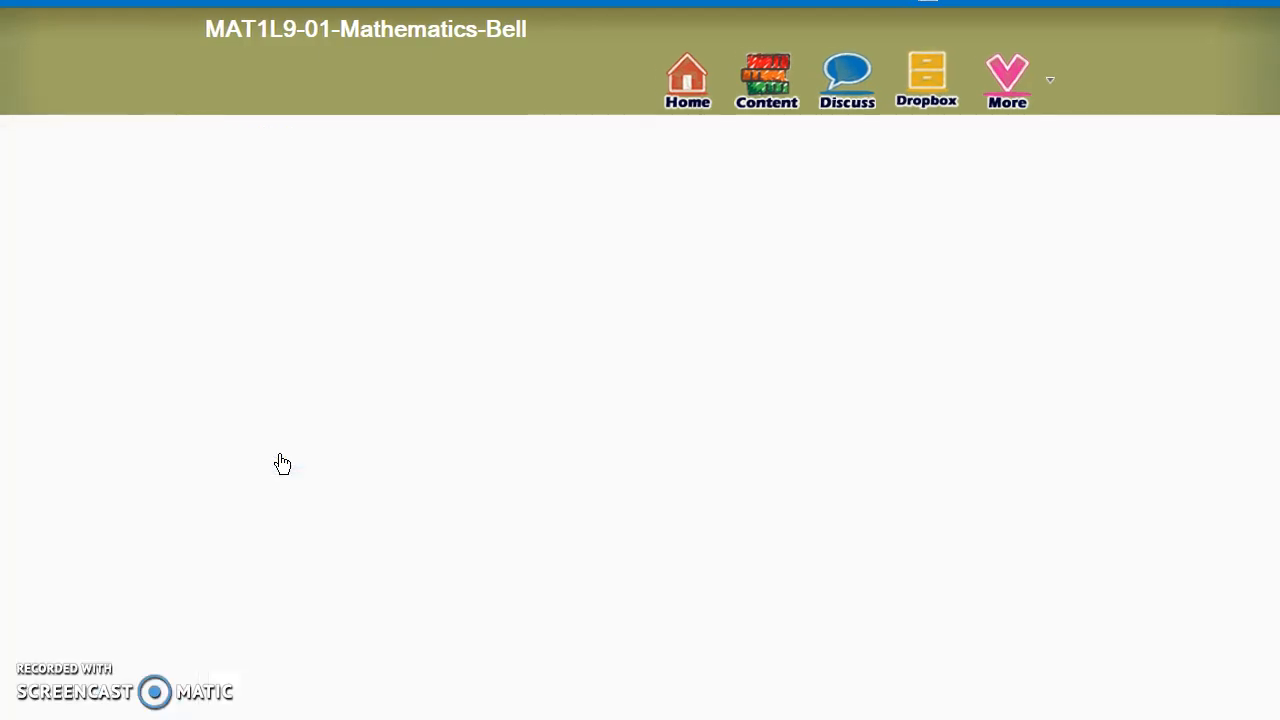
# - Add a random section named "t or F" to the 7.2 quiz and save it
pyautogui.click(170, 172)
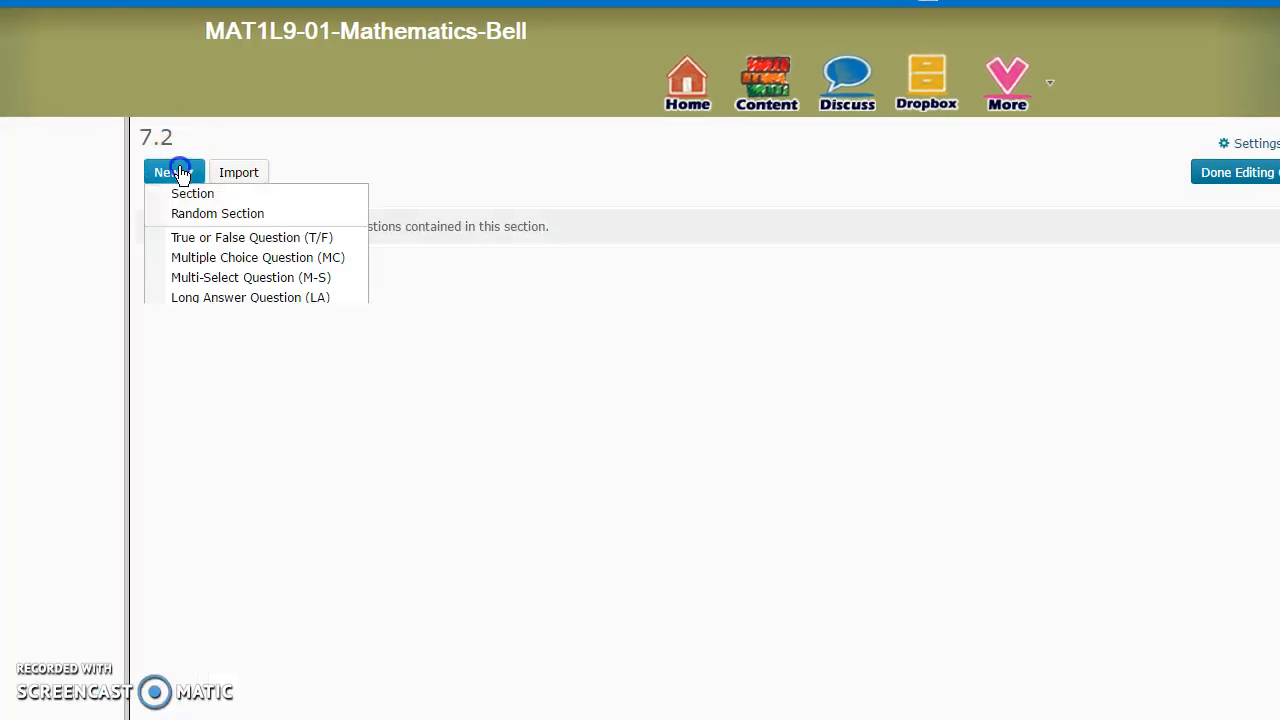
pyautogui.click(195, 214)
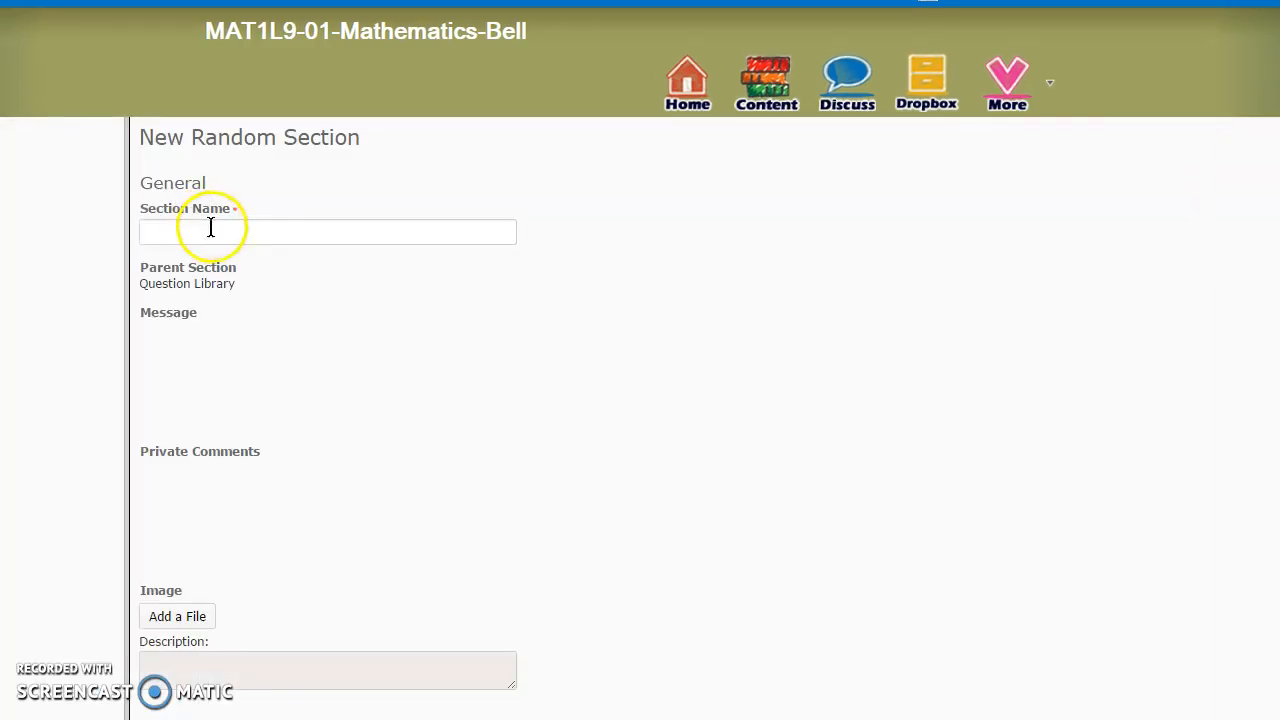
pyautogui.click(211, 230)
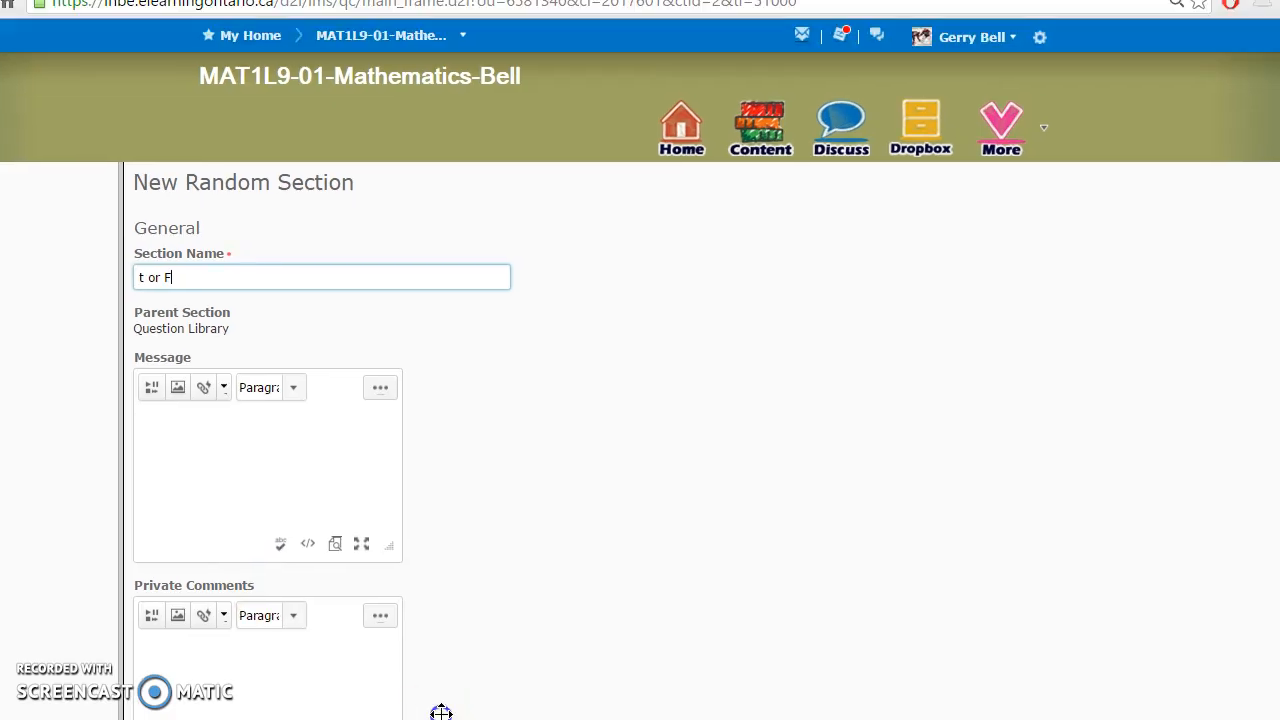
pyautogui.press('Return')
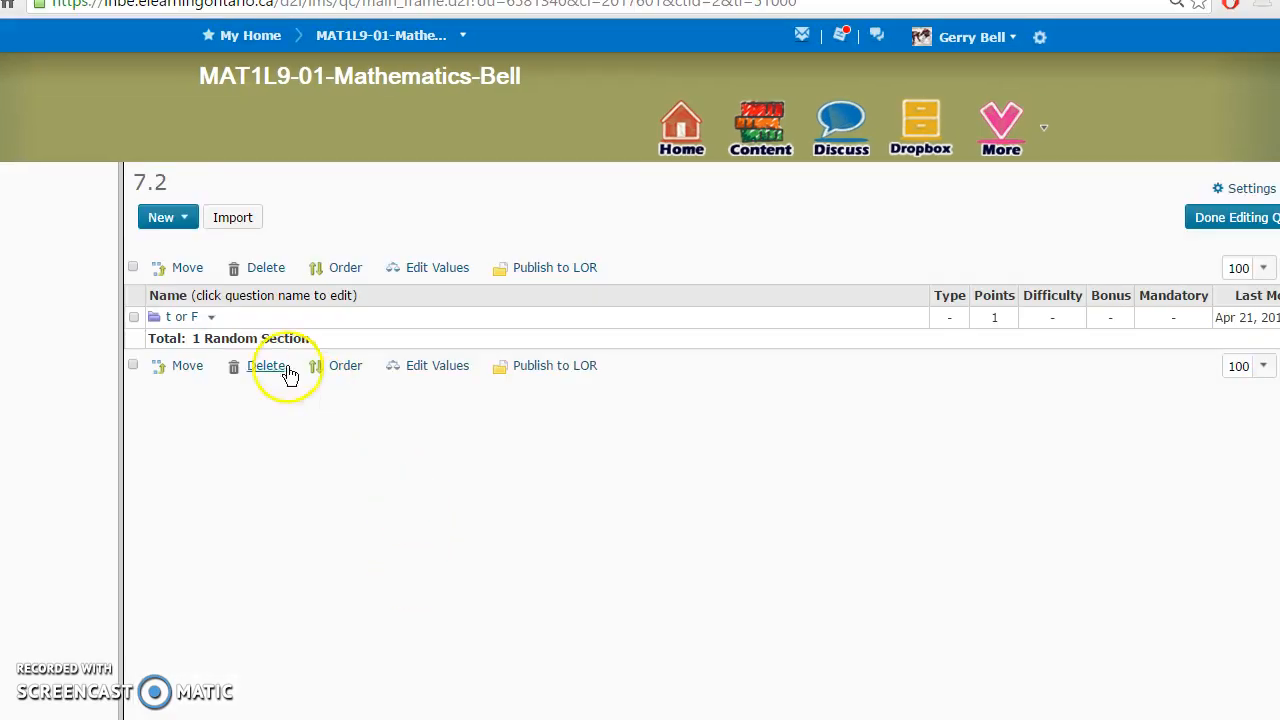
# - Add a second random section named "MC" to the 7.2 quiz and save it
pyautogui.click(168, 217)
pyautogui.click(175, 253)
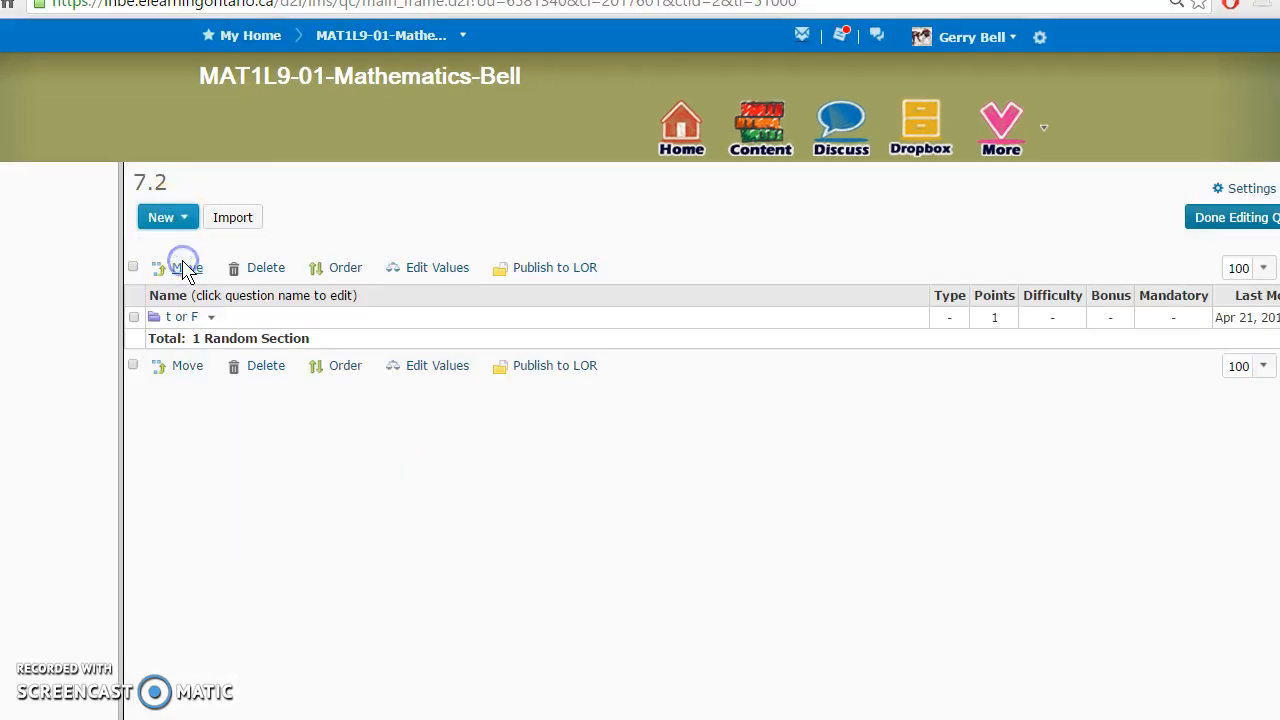
pyautogui.click(198, 276)
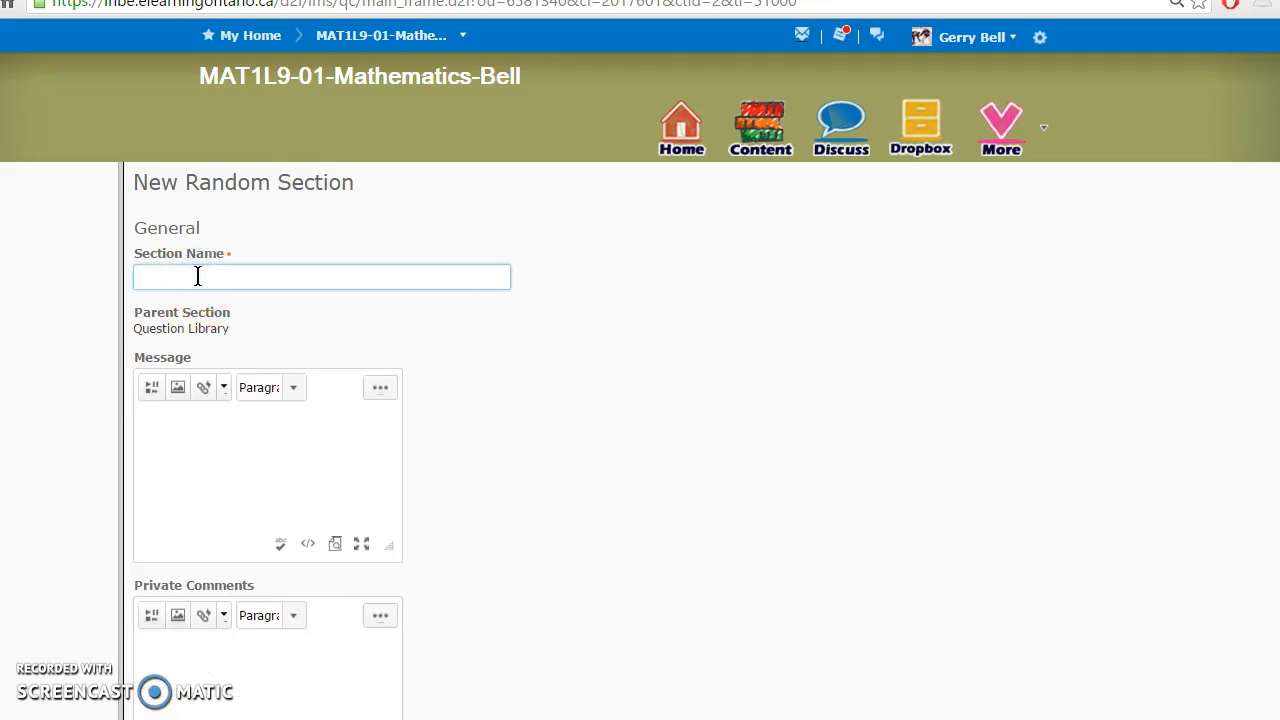
pyautogui.write('MC')
pyautogui.press('Return')
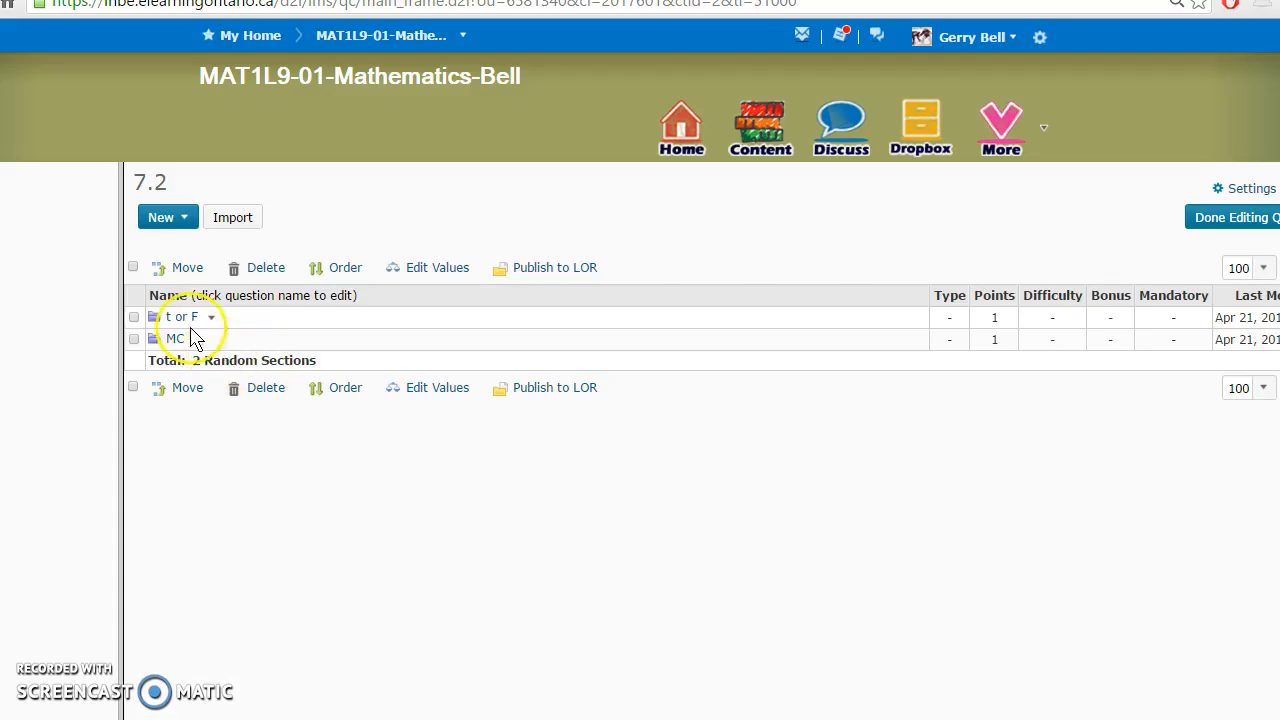
# - Import all ten true/false questions from library section 7.2 into the "t or F" section and save it with 10 questions per attempt
pyautogui.click(180, 320)
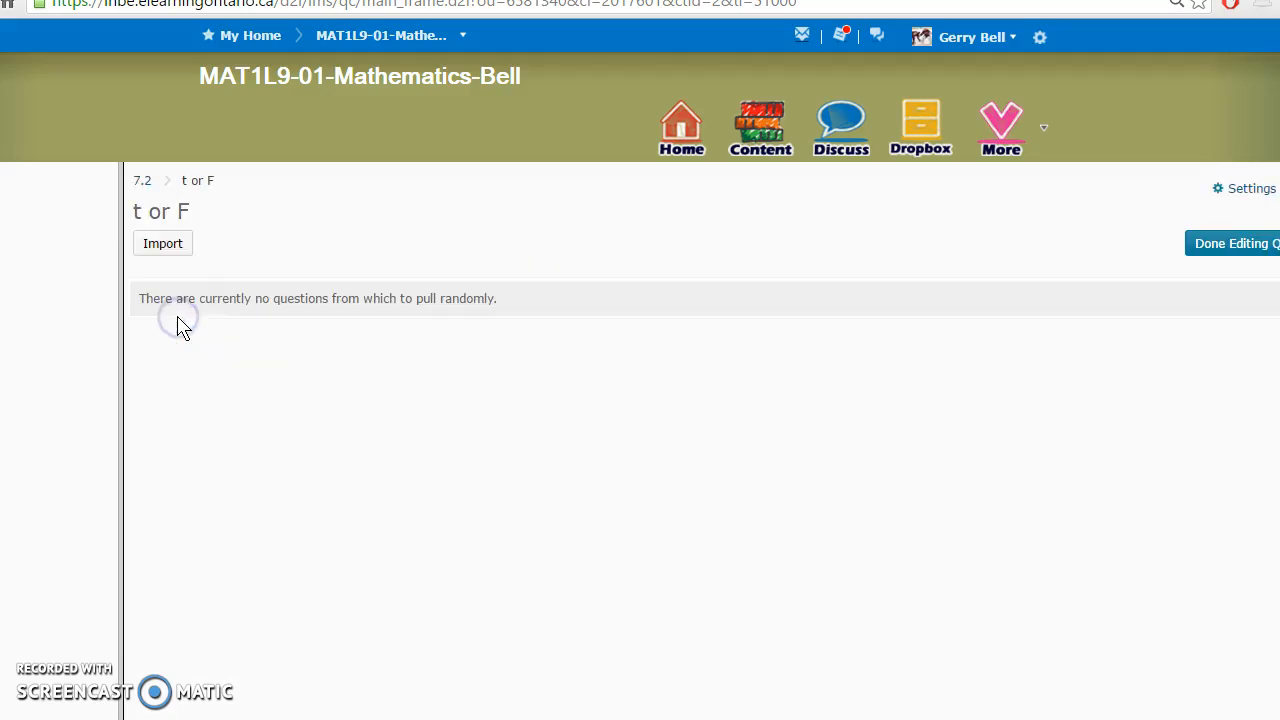
pyautogui.click(80, 242)
pyautogui.click(188, 284)
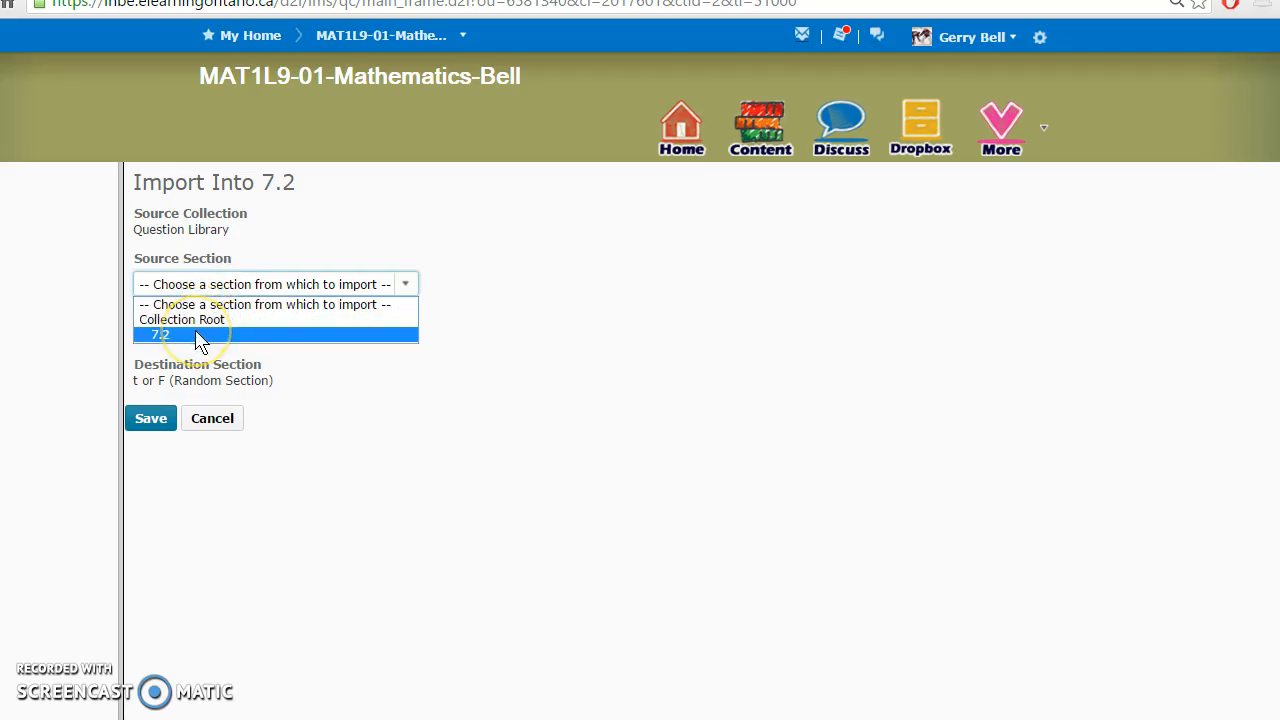
pyautogui.click(197, 336)
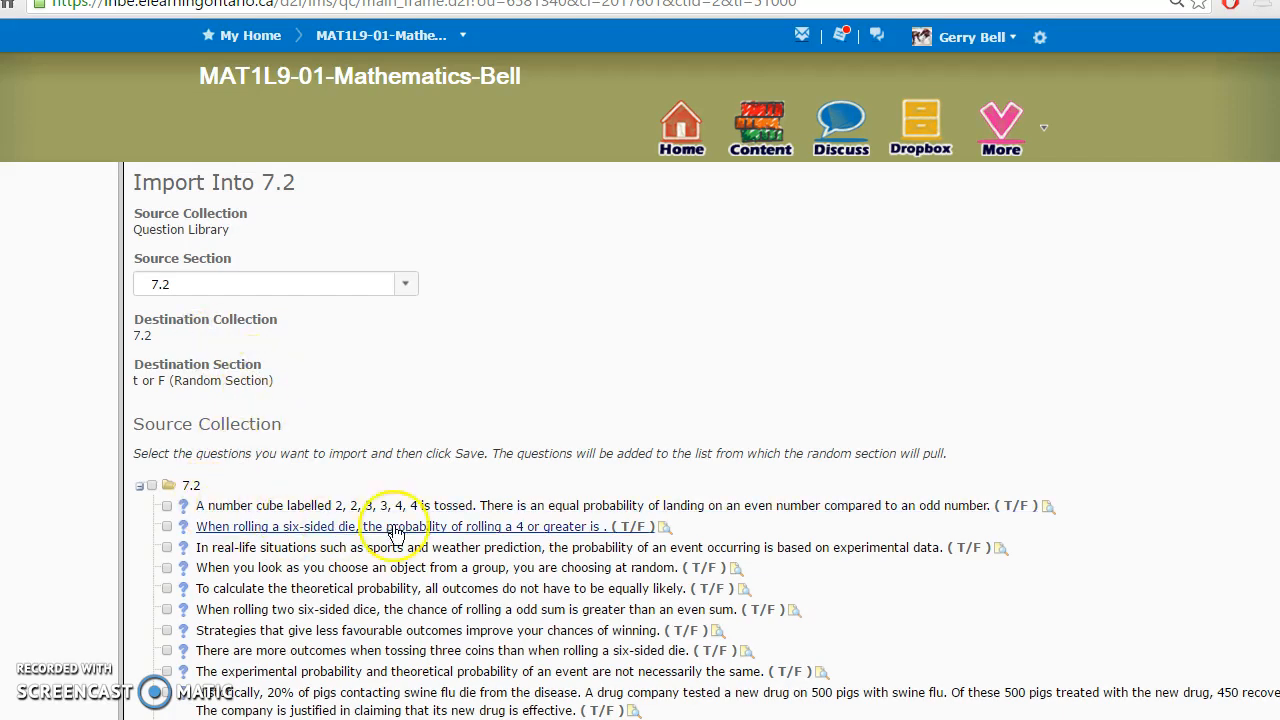
pyautogui.click(168, 507)
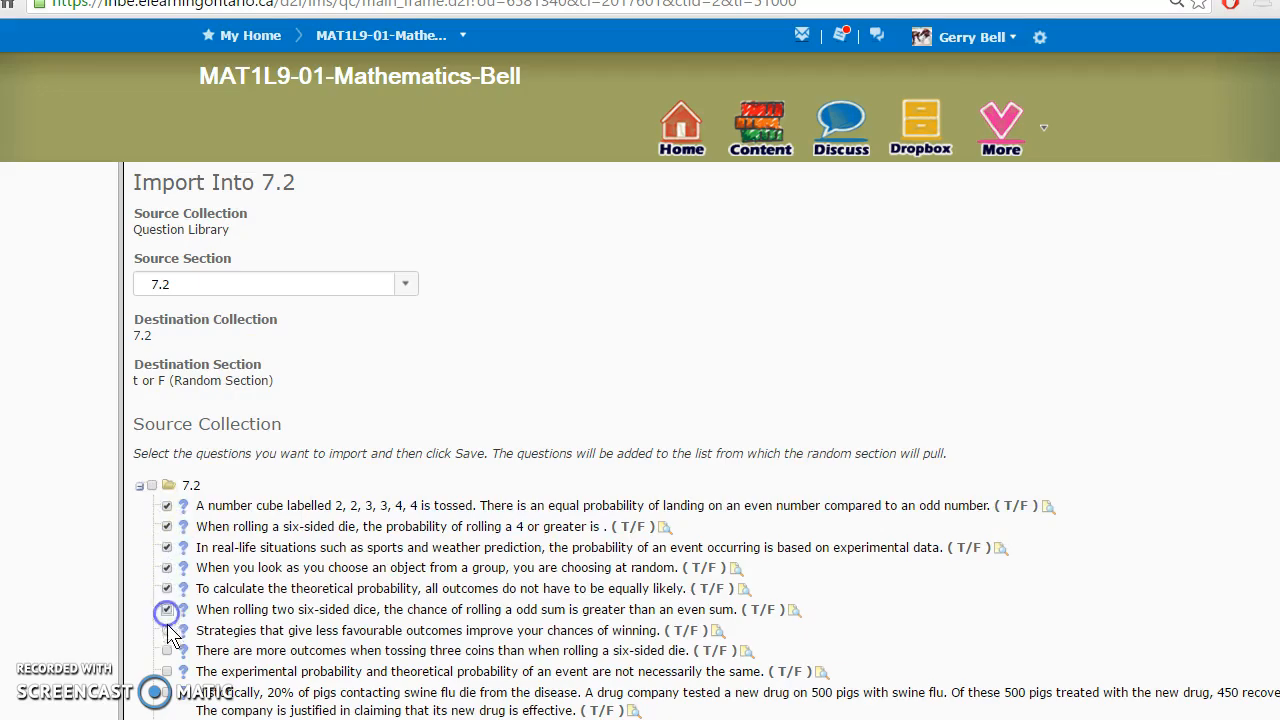
pyautogui.scroll(-1, 170, 660)
pyautogui.click(167, 571)
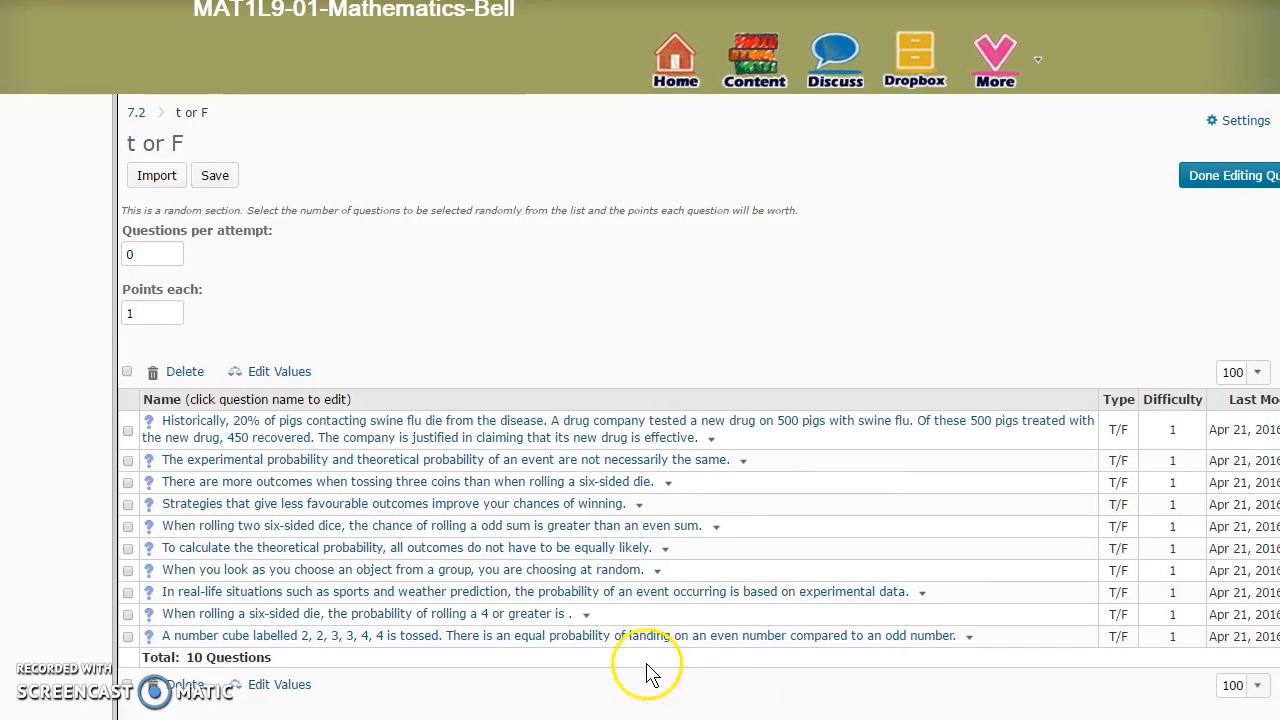
pyautogui.doubleClick(125, 255)
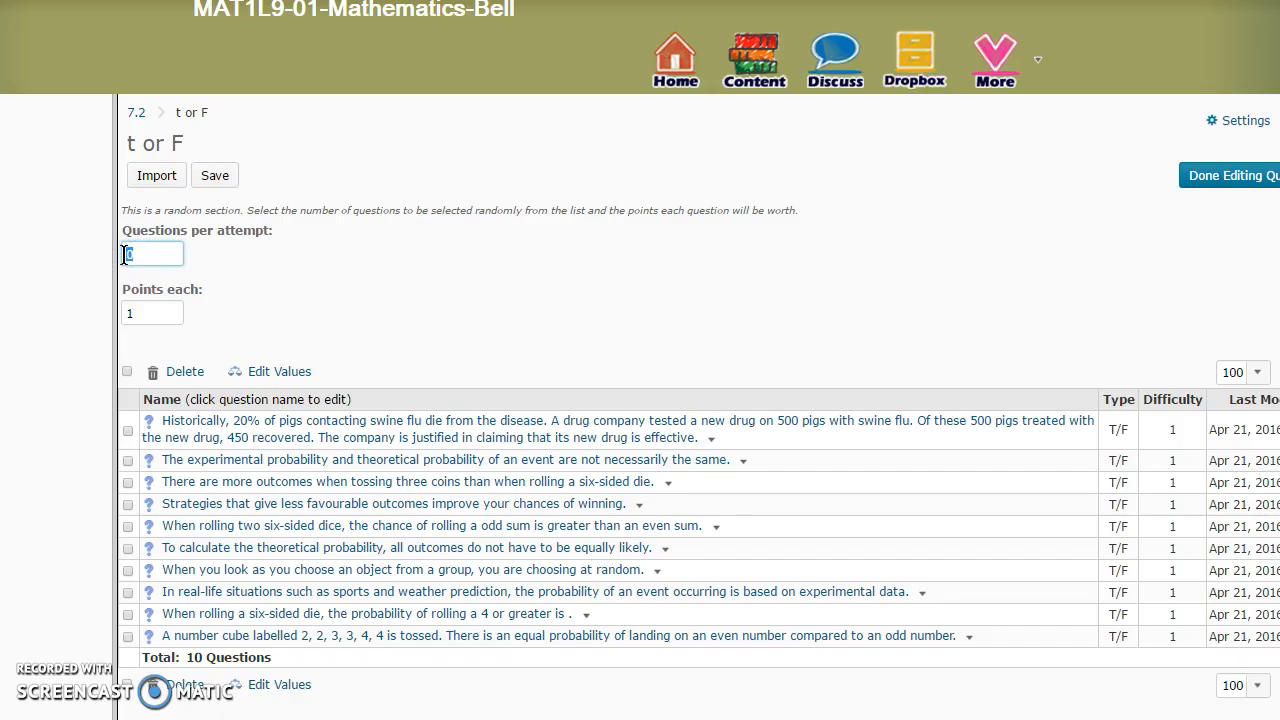
pyautogui.click(213, 178)
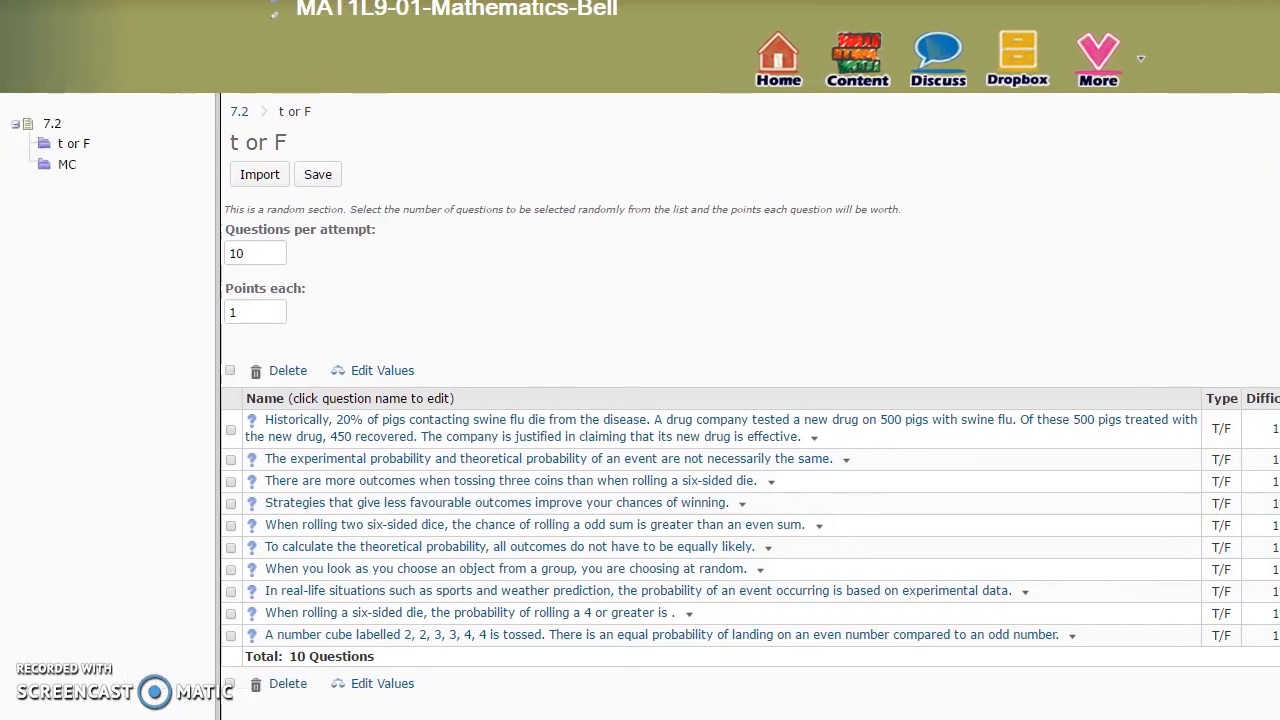
# - Import the first seven multiple-choice questions from library section 7.2 into the MC random section
pyautogui.click(66, 165)
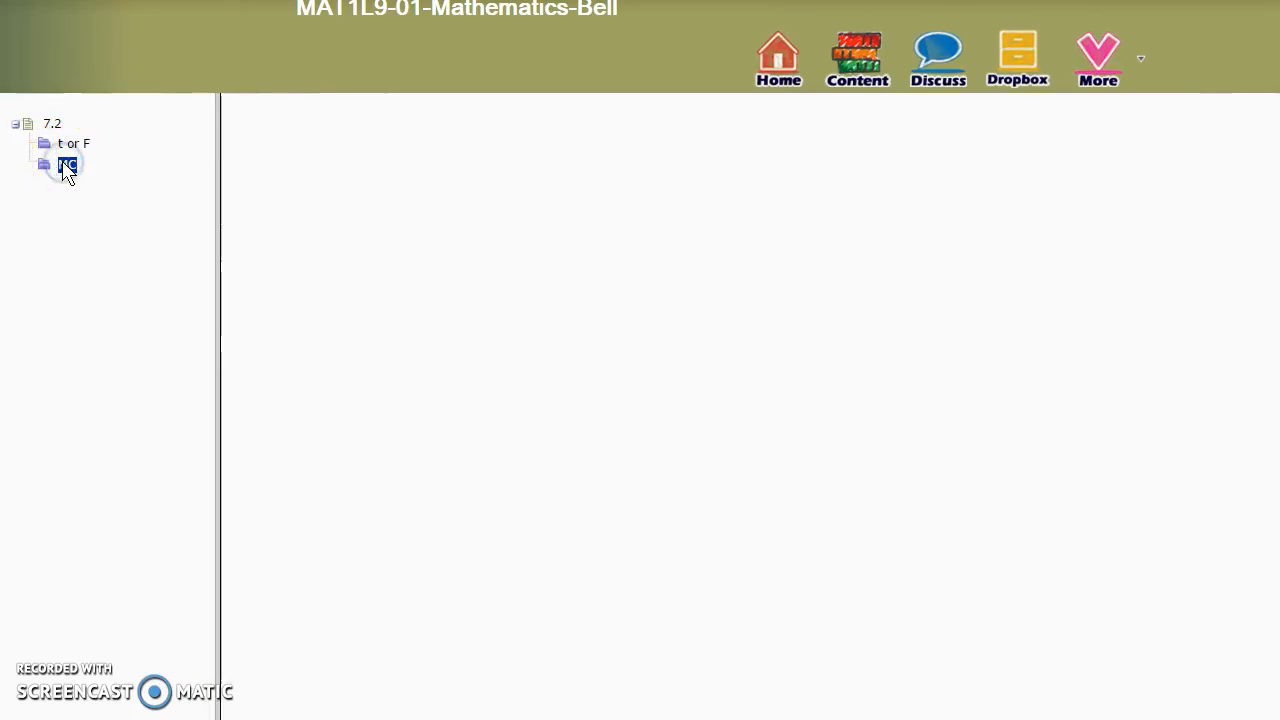
pyautogui.click(260, 174)
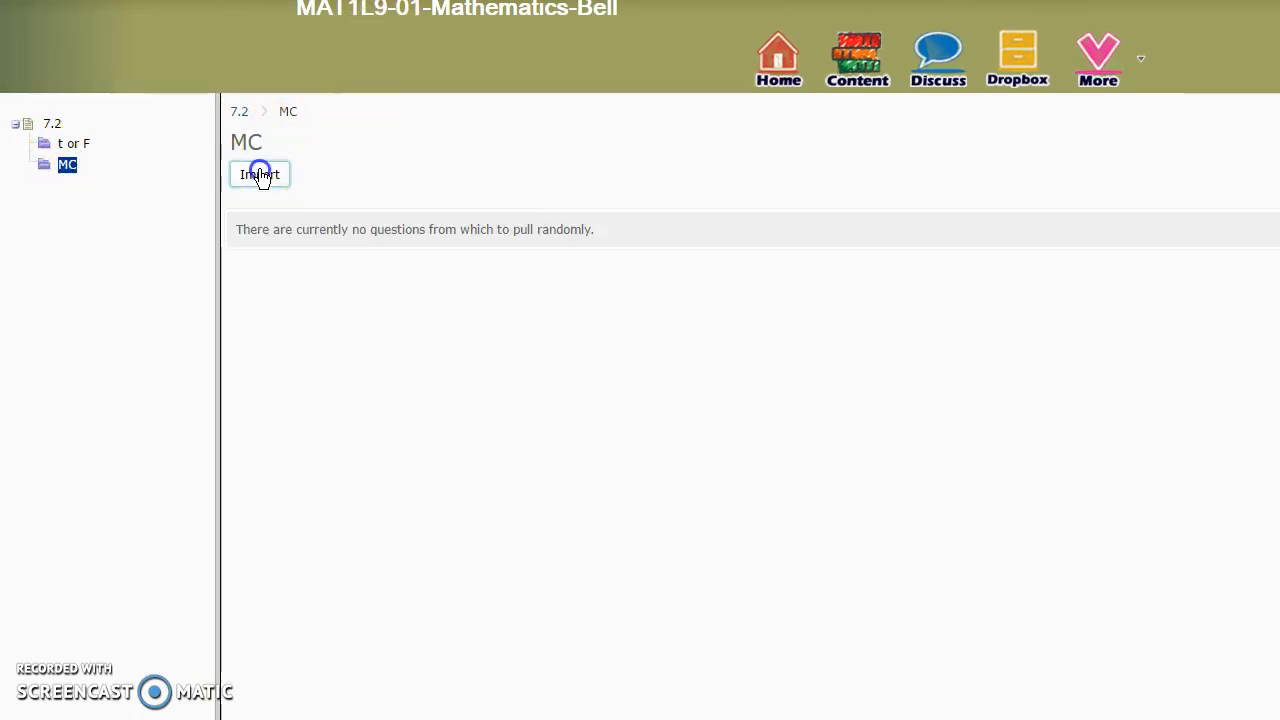
pyautogui.click(290, 212)
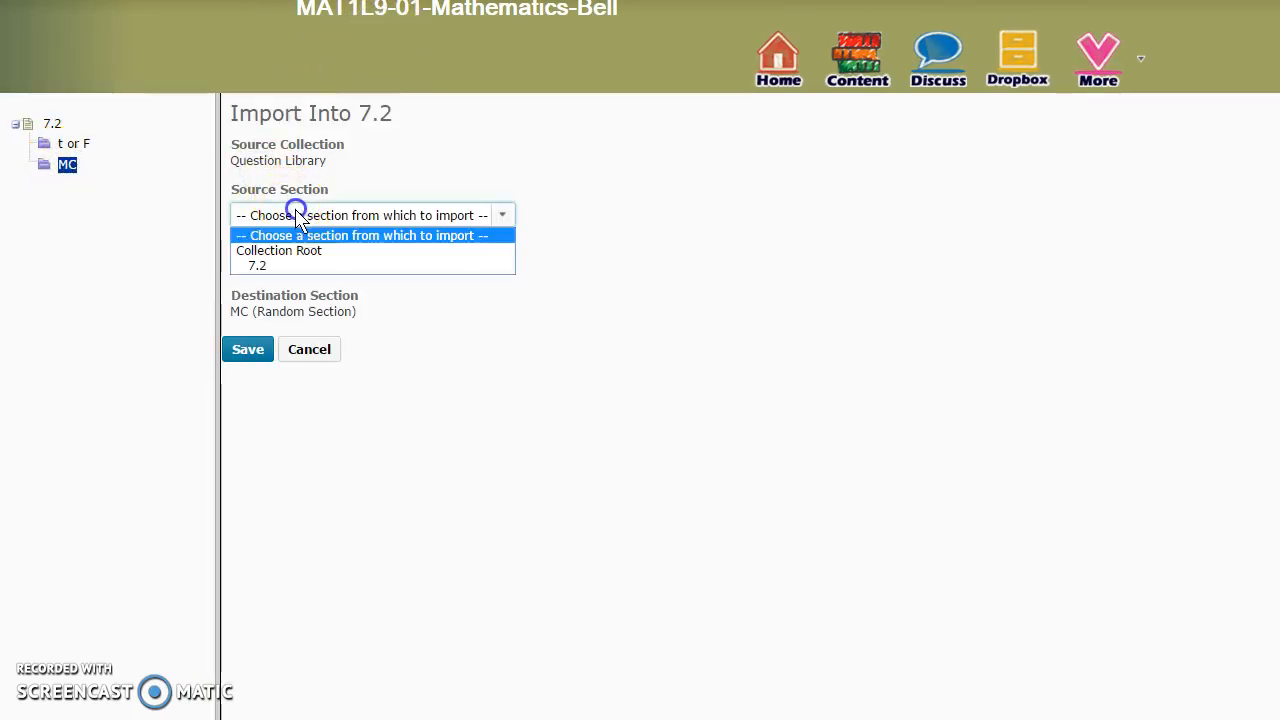
pyautogui.click(292, 266)
pyautogui.scroll(-3, 320, 490)
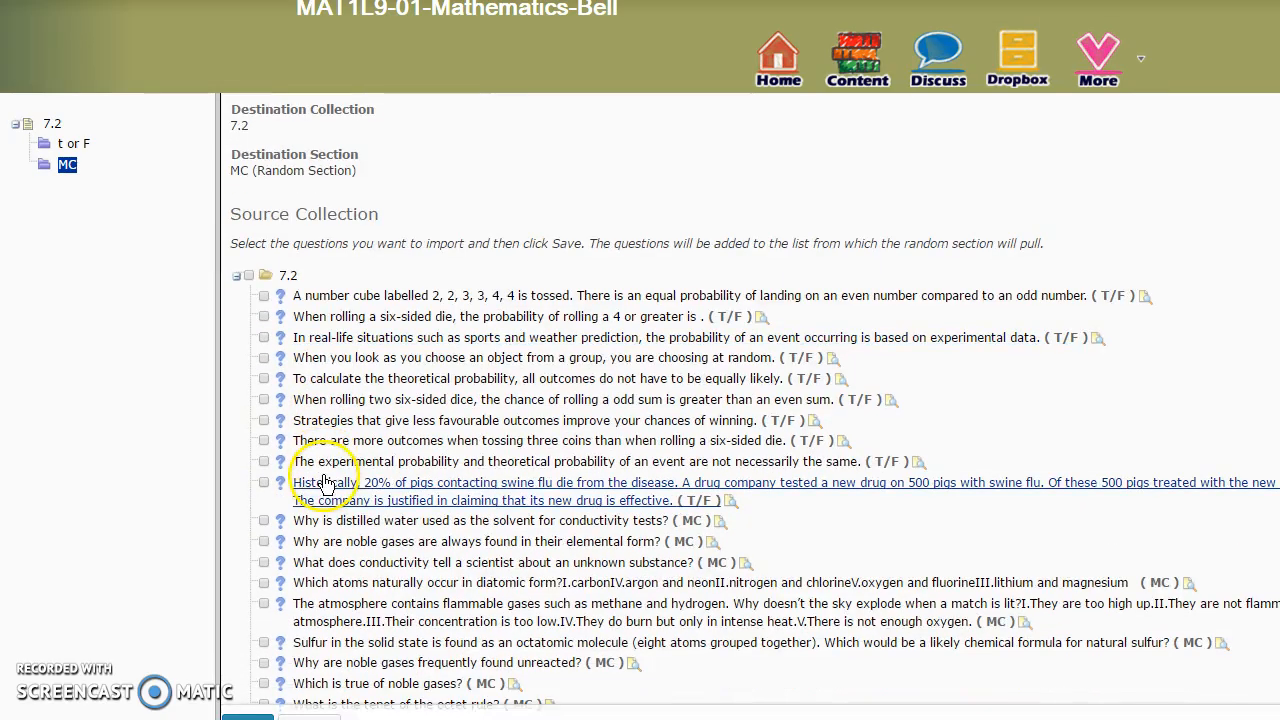
pyautogui.click(262, 521)
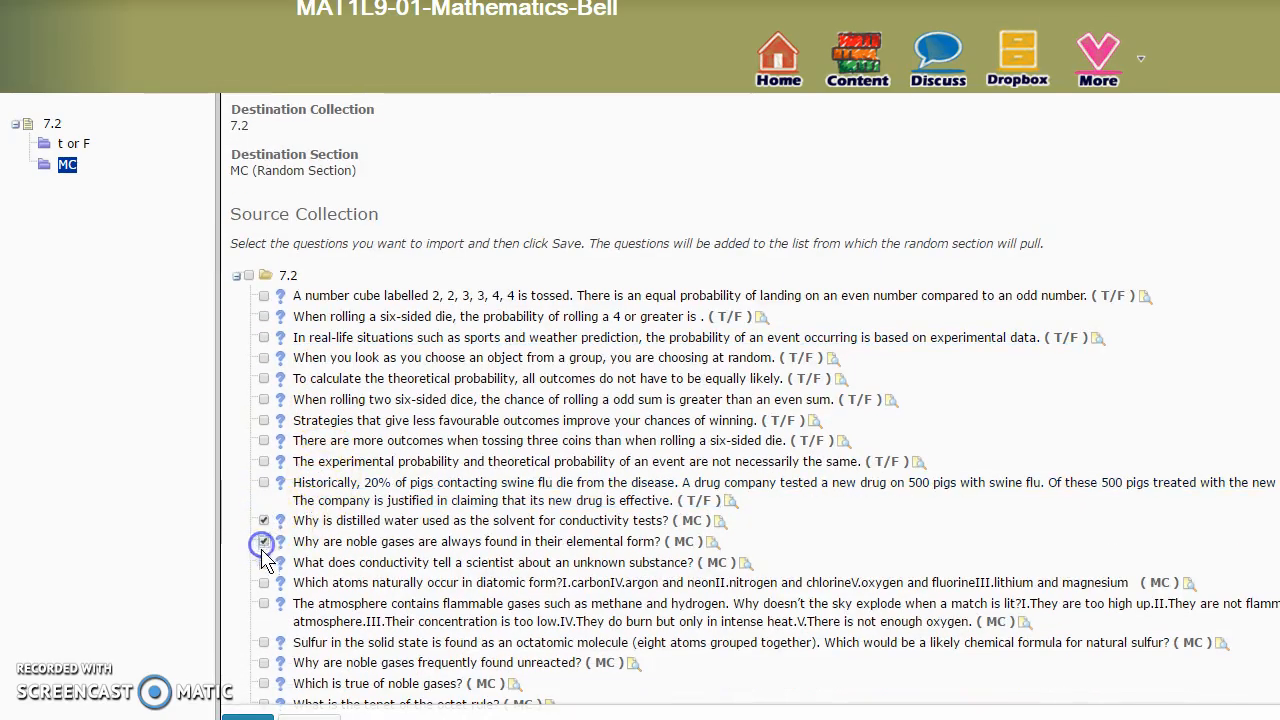
pyautogui.click(264, 582)
pyautogui.click(264, 603)
pyautogui.click(266, 645)
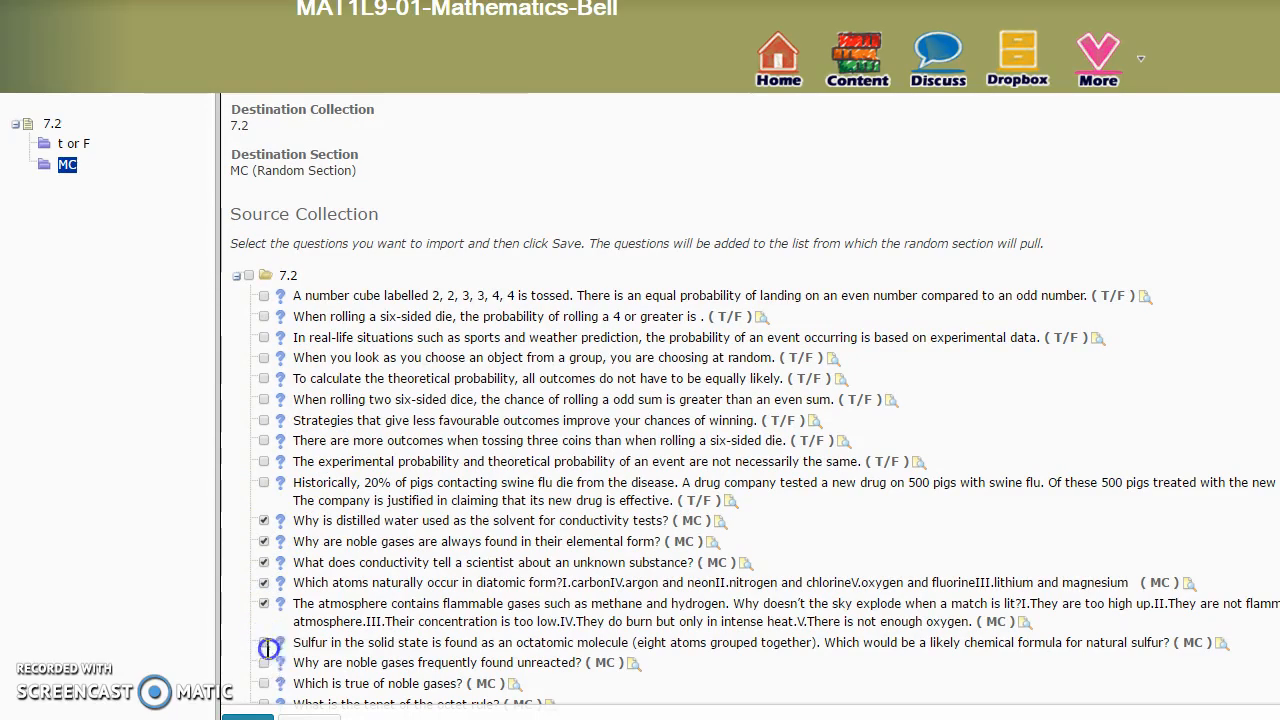
pyautogui.click(264, 662)
pyautogui.click(248, 717)
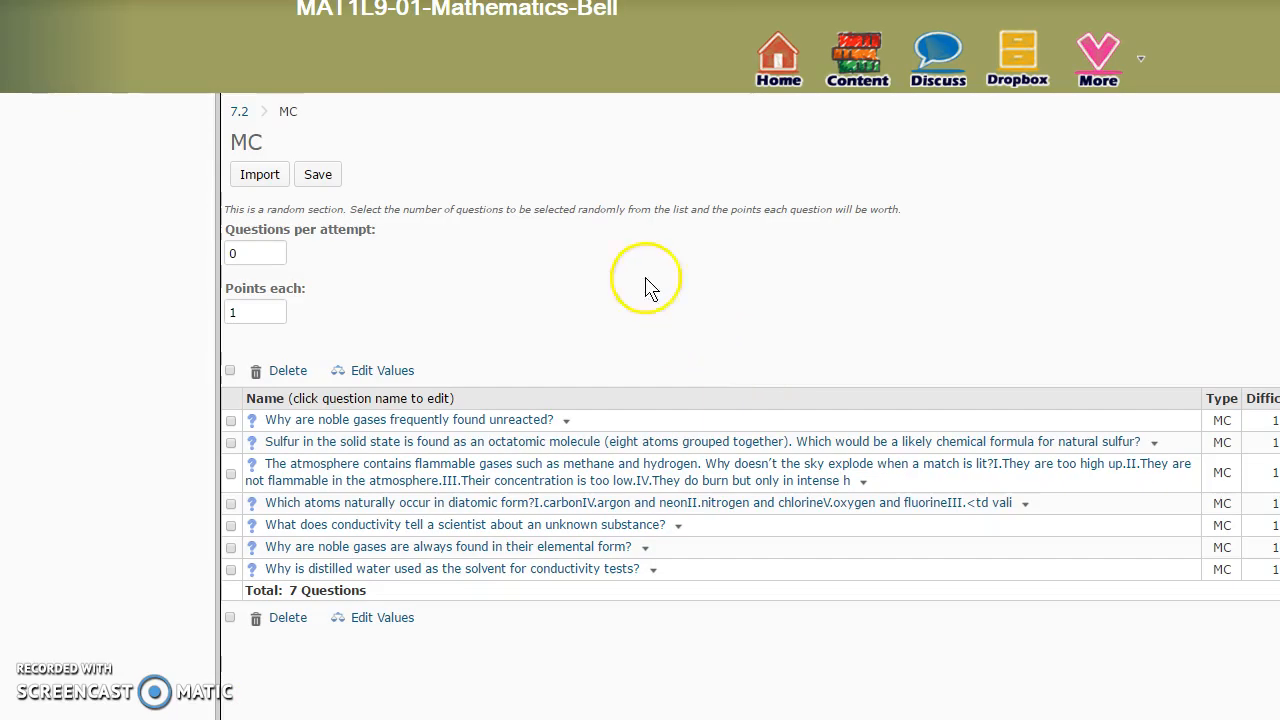
# - Set the MC section to 5 questions per attempt, save it and finish editing the quiz questions
pyautogui.click(228, 254)
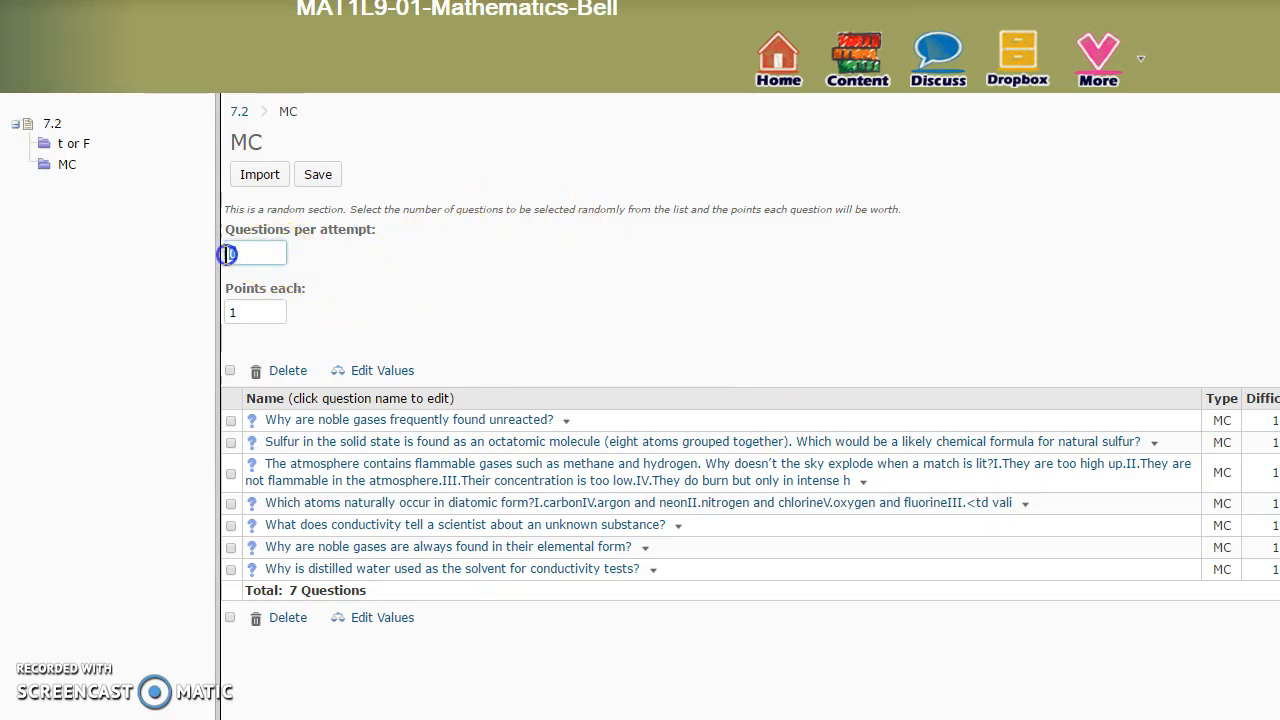
pyautogui.click(334, 177)
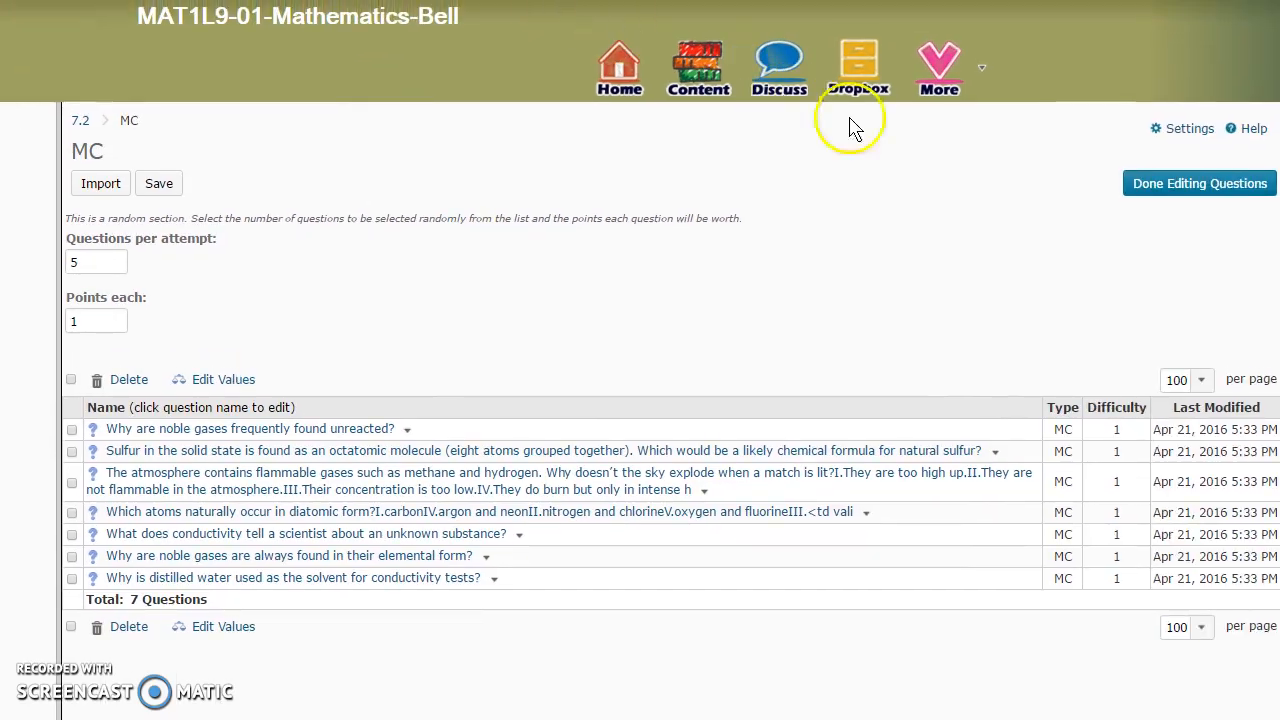
pyautogui.click(1155, 193)
# - Review the random questions in the 7.2 quiz and set the quiz's status to Active in its restrictions
pyautogui.scroll(-3, 540, 365)
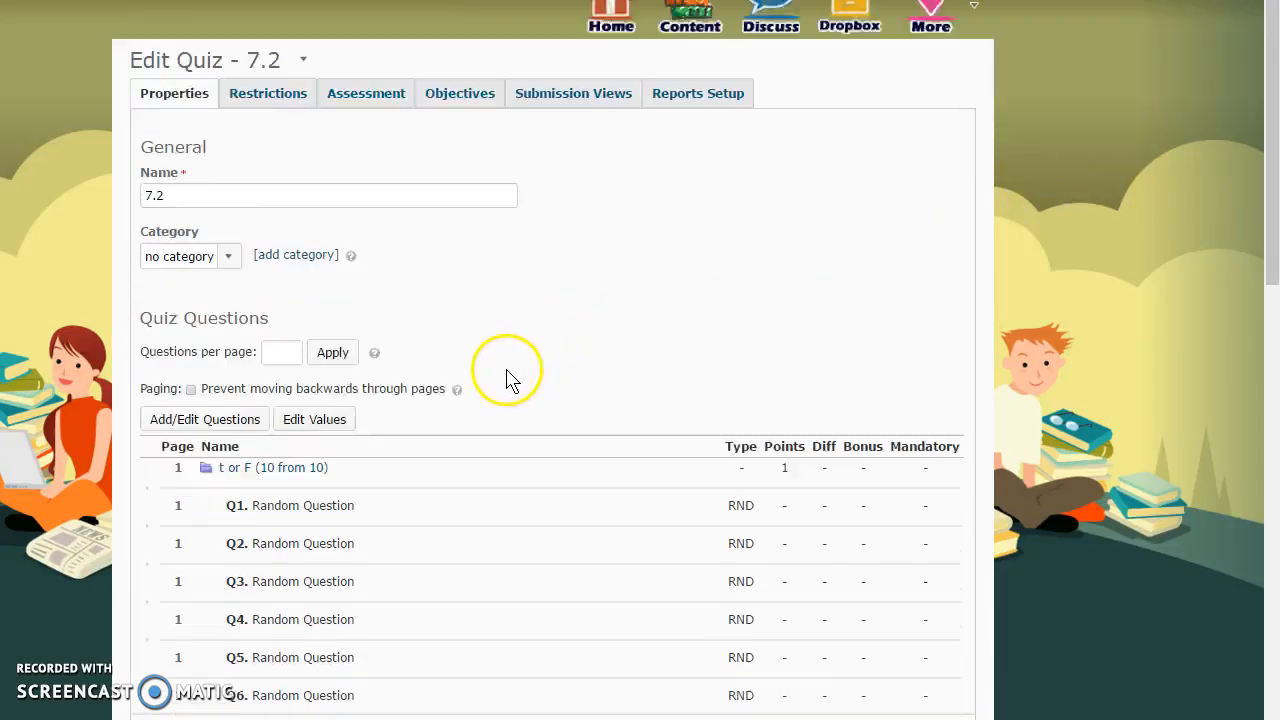
pyautogui.scroll(-2, 500, 380)
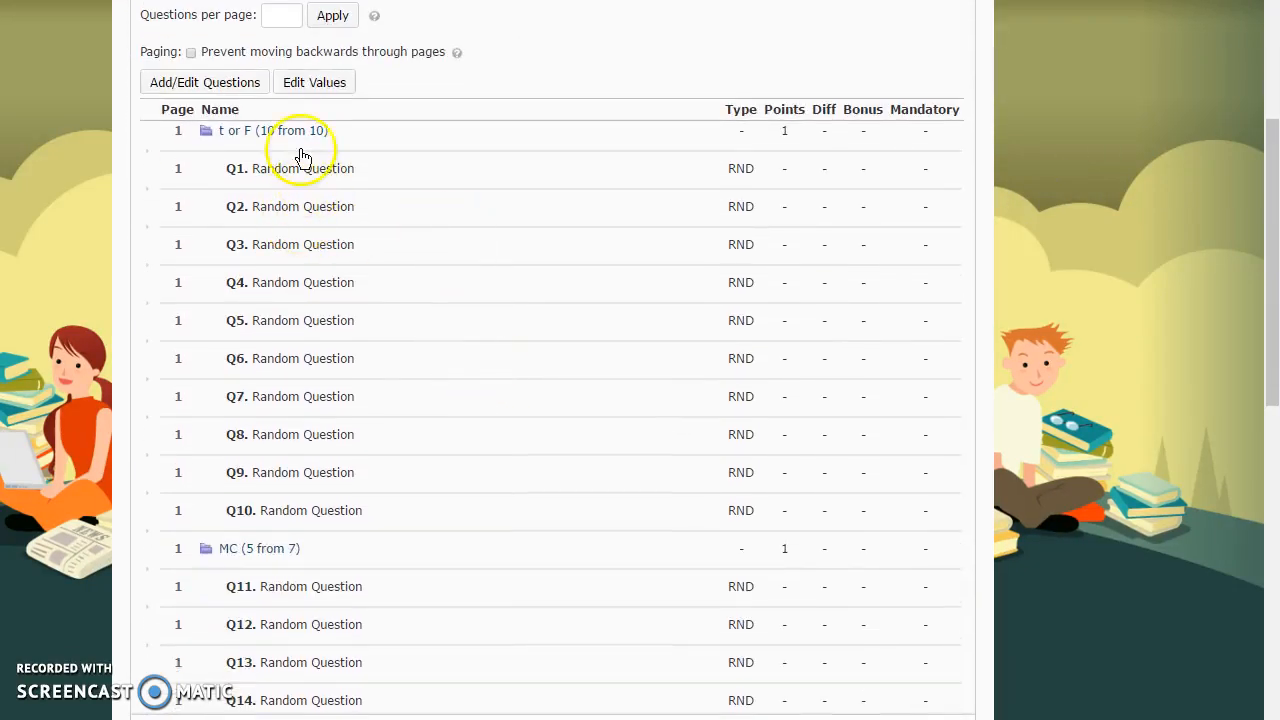
pyautogui.scroll(-2, 457, 423)
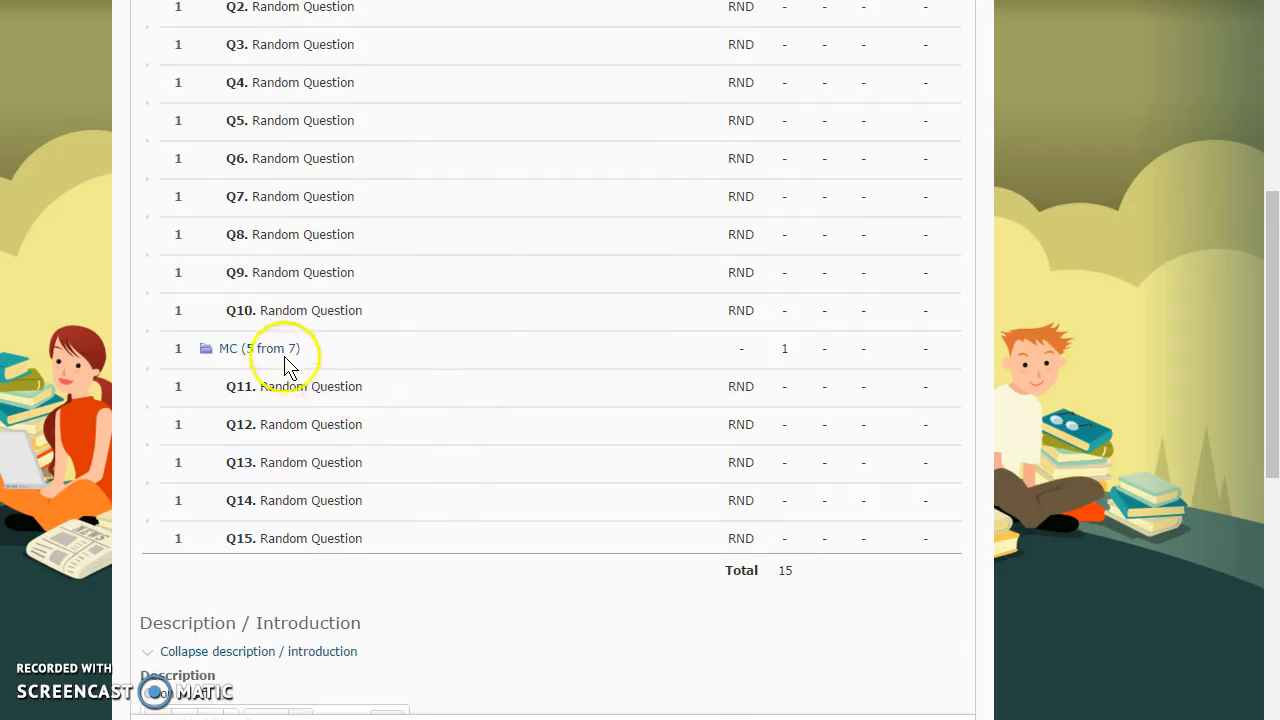
pyautogui.scroll(4, 583, 492)
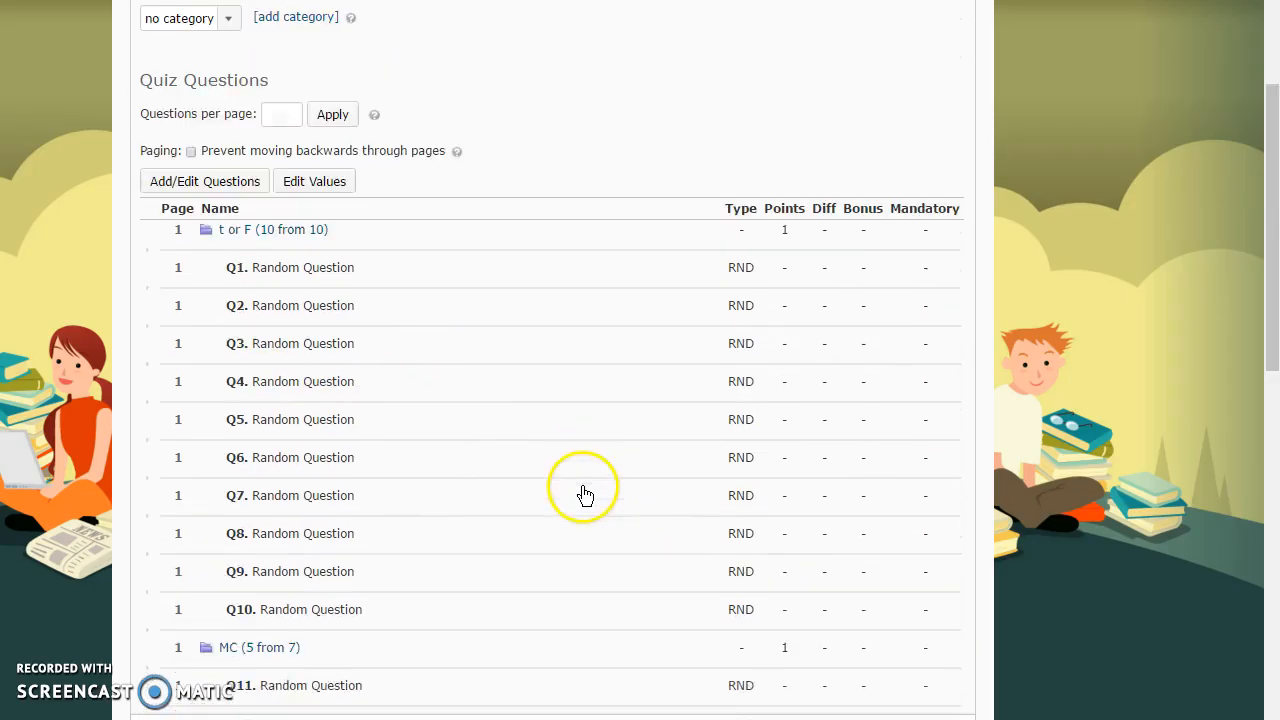
pyautogui.scroll(2, 583, 492)
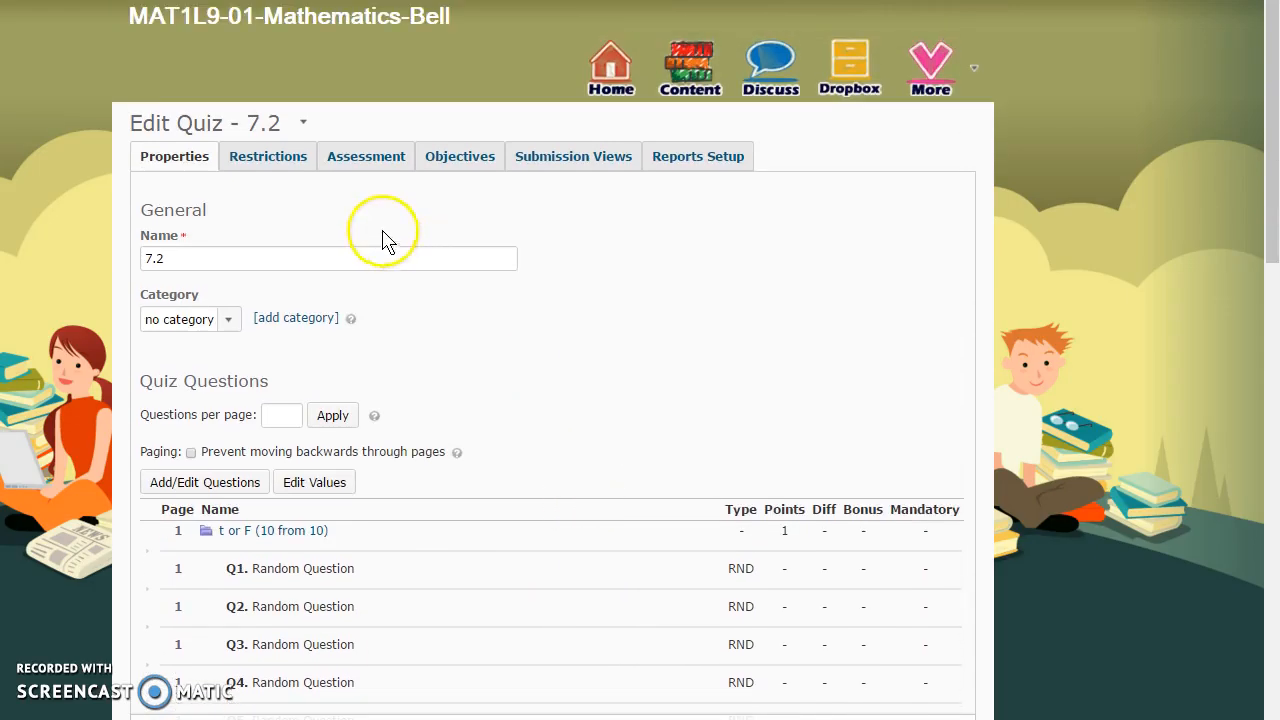
pyautogui.click(287, 165)
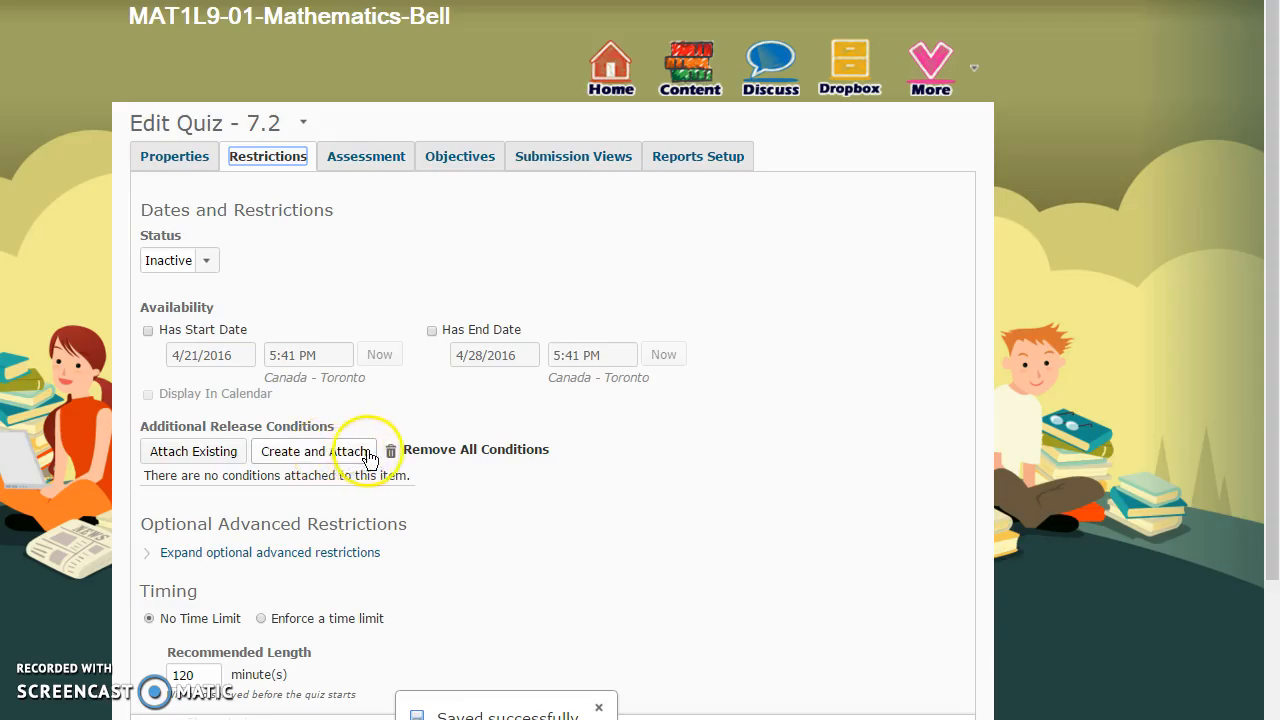
pyautogui.scroll(-2, 380, 451)
pyautogui.scroll(2, 405, 450)
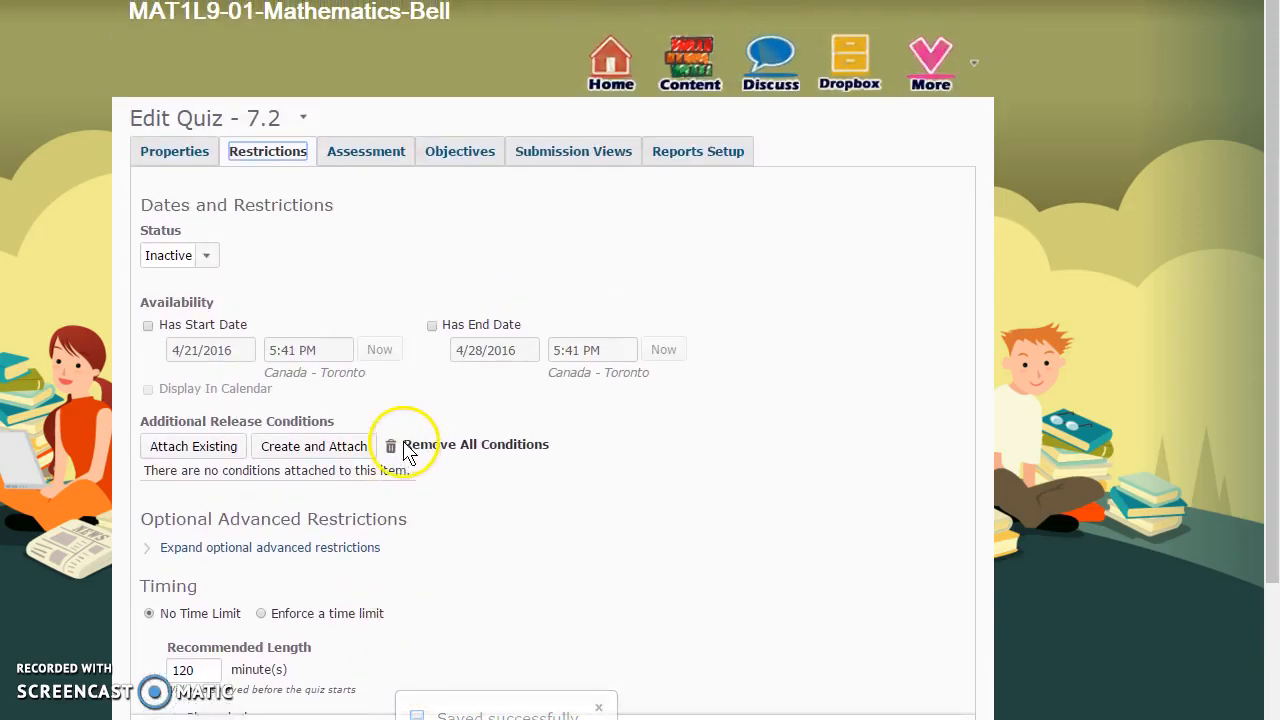
pyautogui.click(208, 259)
pyautogui.click(162, 278)
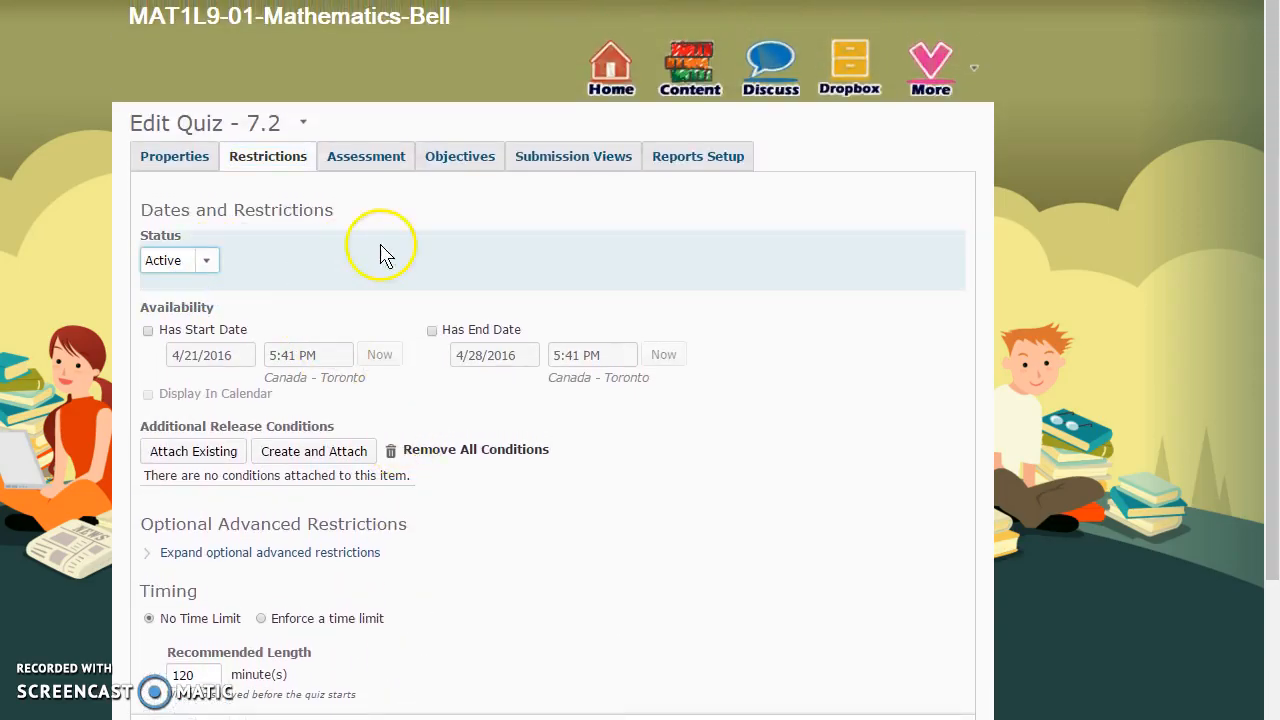
# - Allow attempts to be graded immediately upon completion and set the quiz's allowed attempts to Unlimited
pyautogui.click(377, 163)
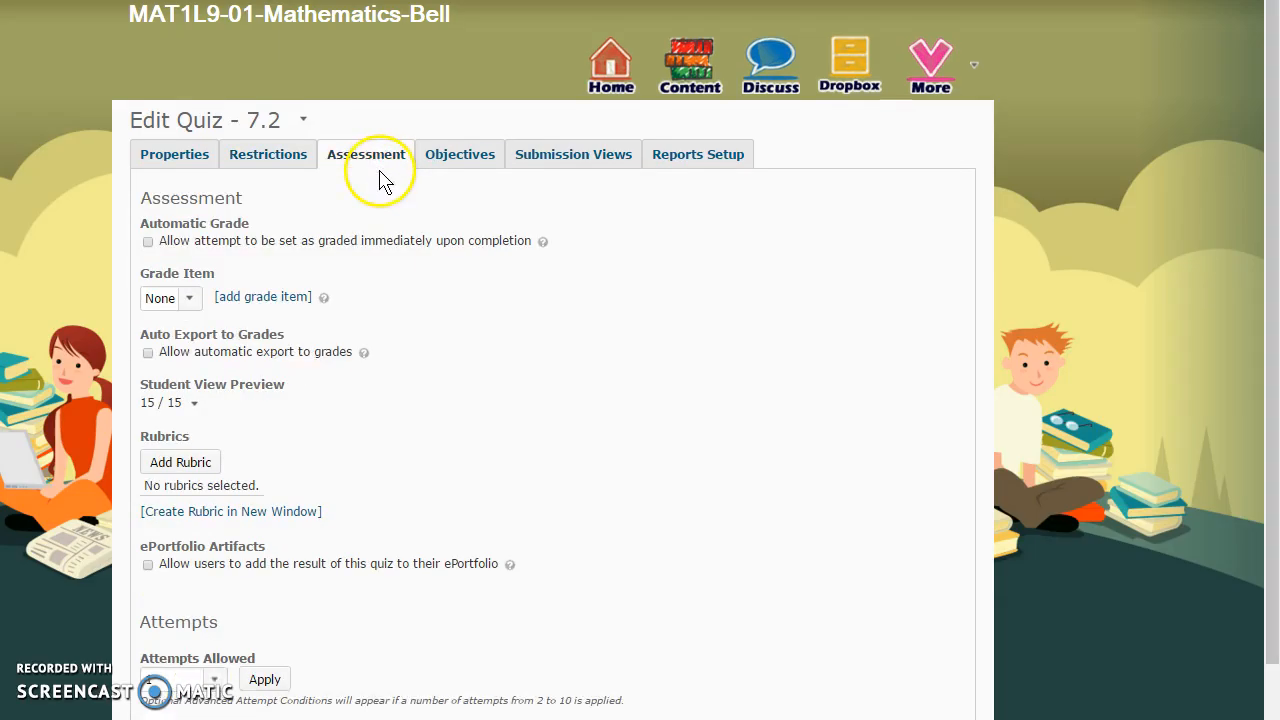
pyautogui.click(148, 253)
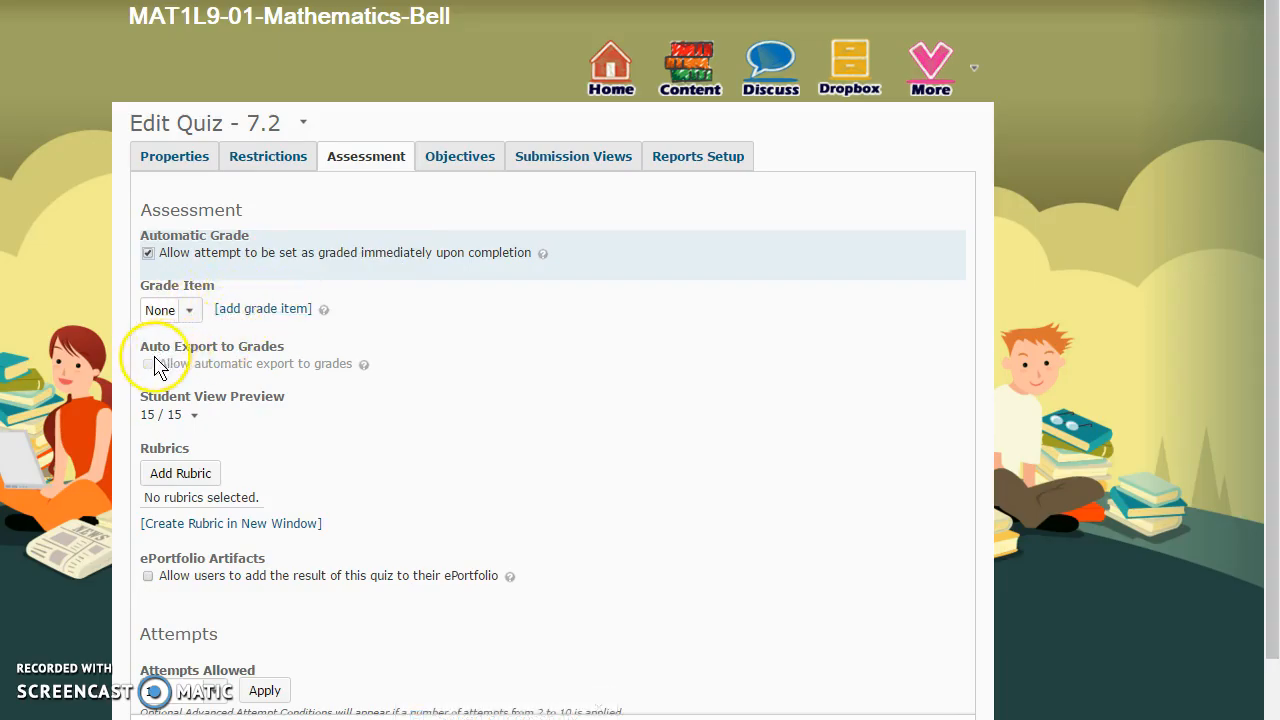
pyautogui.scroll(-2, 418, 406)
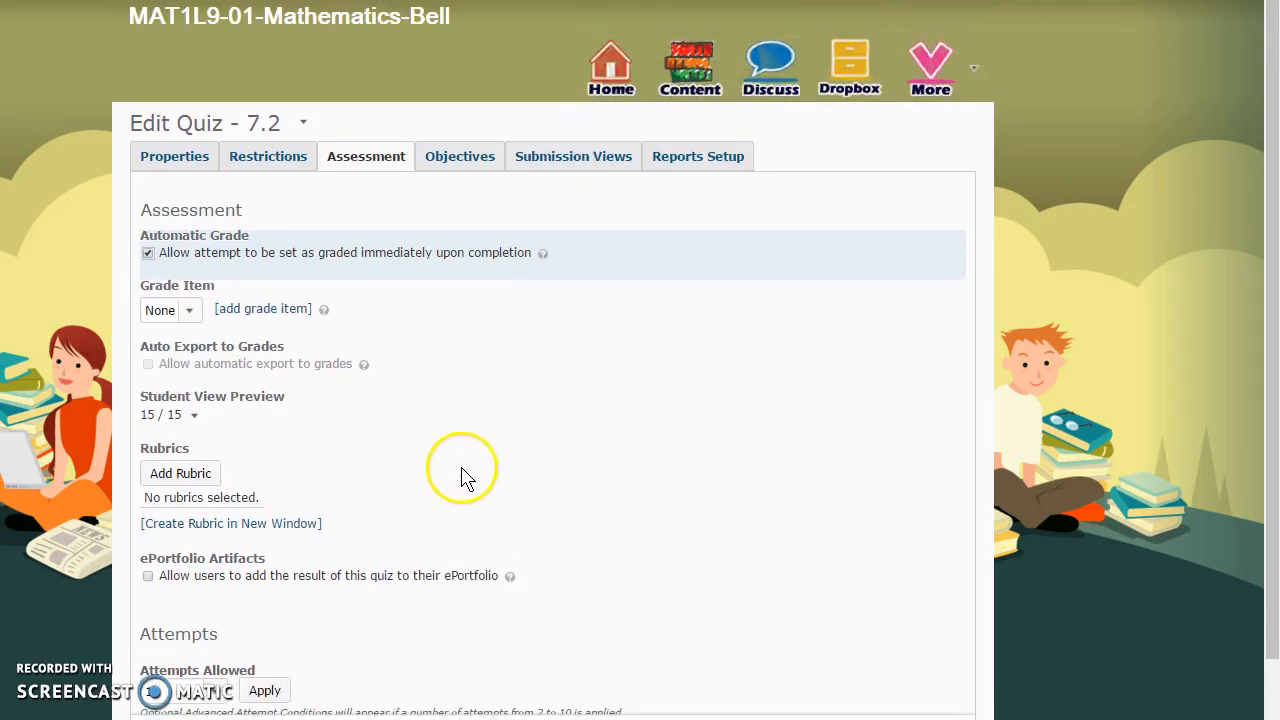
pyautogui.click(222, 592)
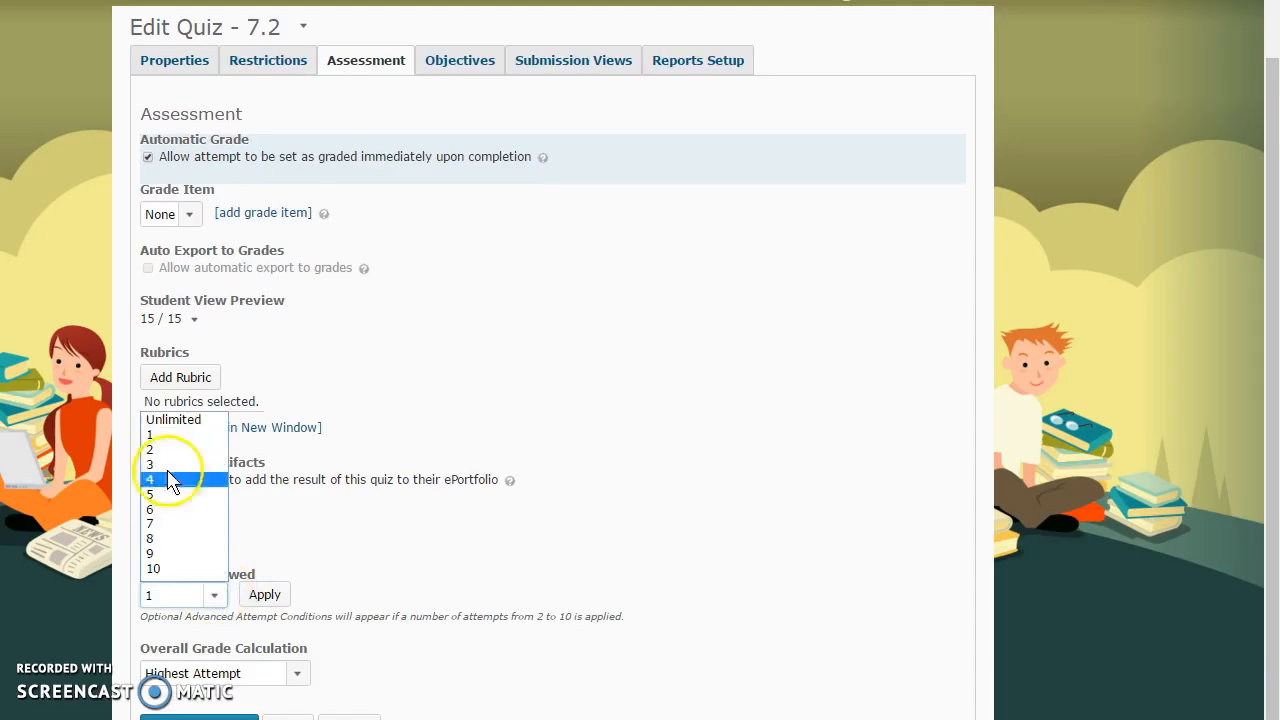
pyautogui.click(182, 420)
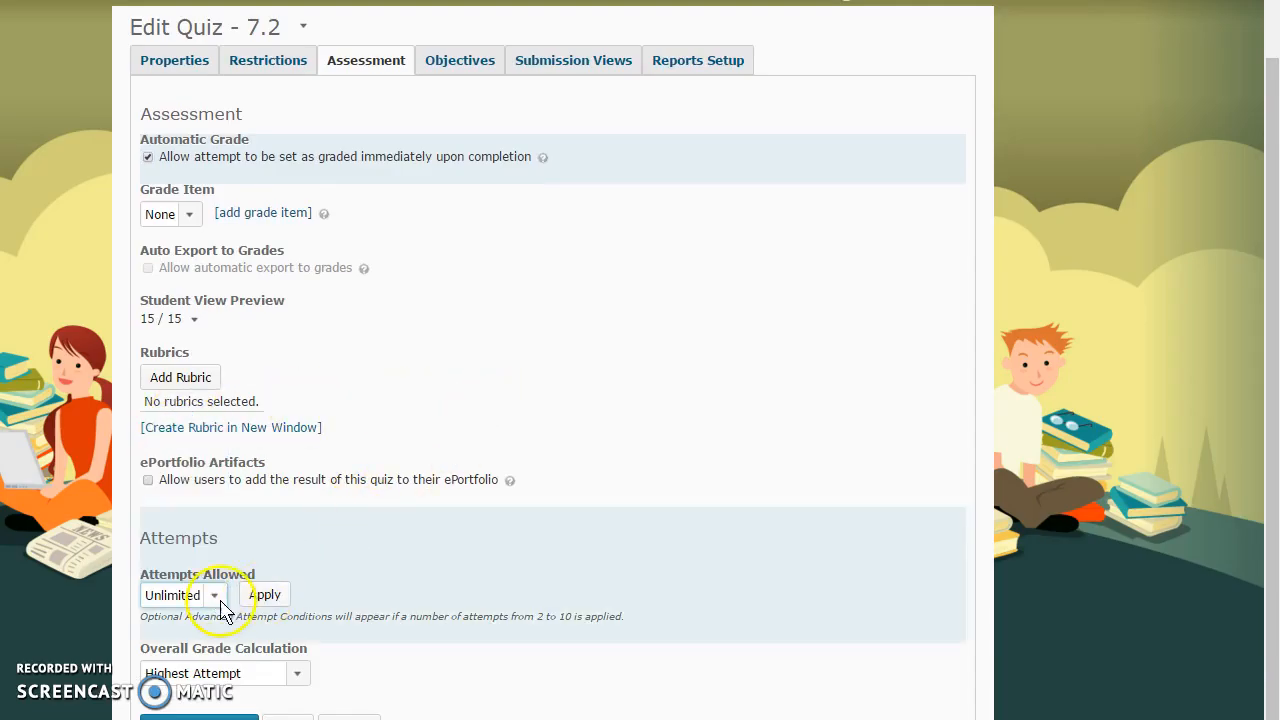
# - Add a submission view showing all questions with user responses, question answers, class average and score distribution
pyautogui.scroll(2, 530, 440)
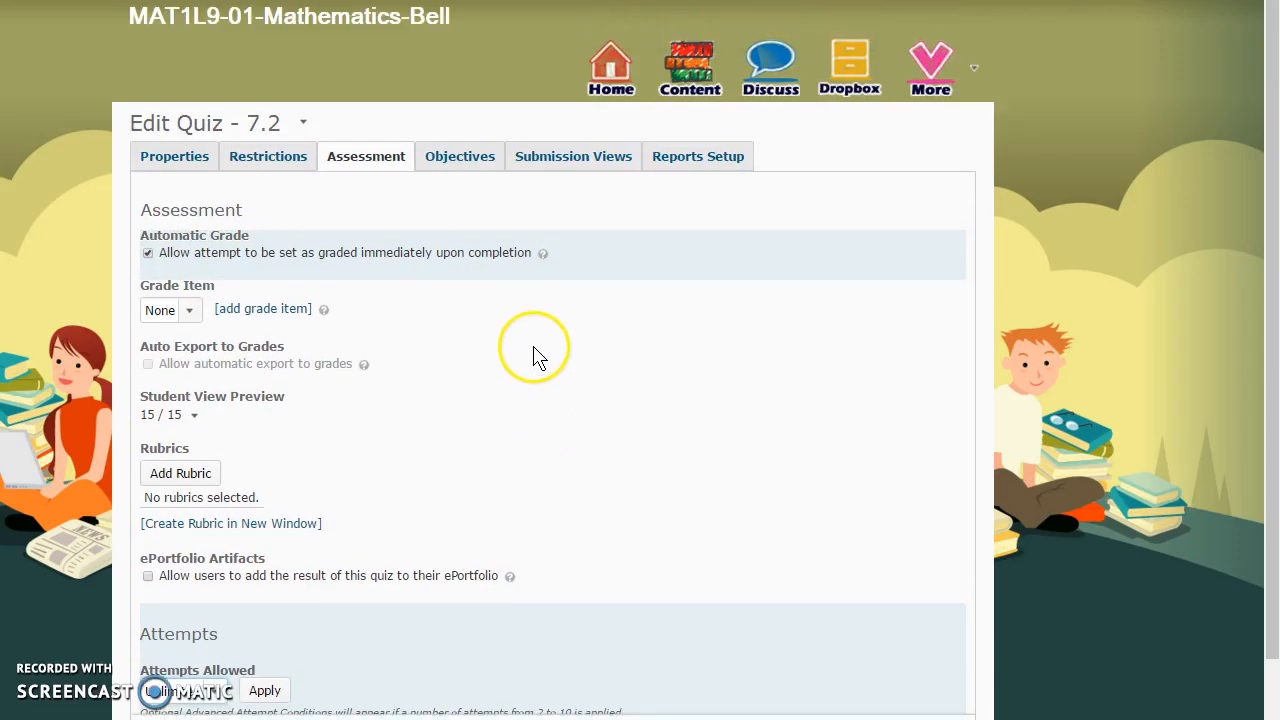
pyautogui.click(570, 168)
pyautogui.click(192, 266)
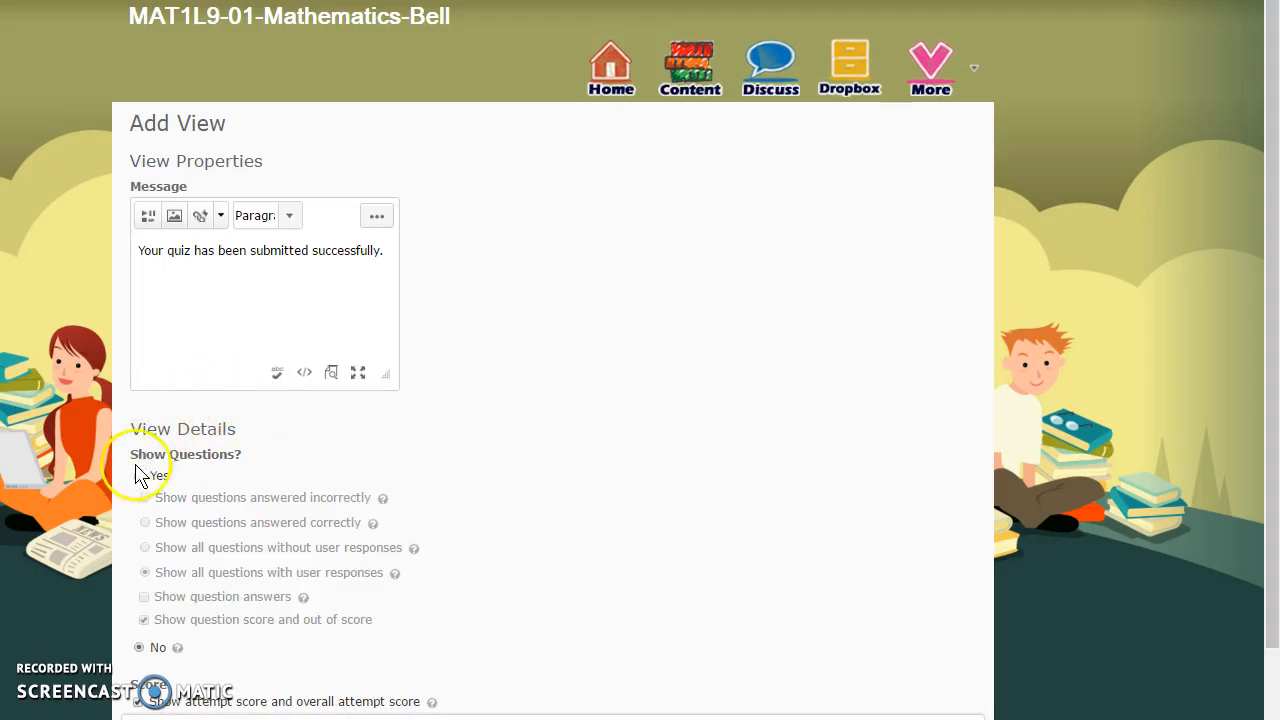
pyautogui.click(140, 476)
pyautogui.scroll(-1, 260, 485)
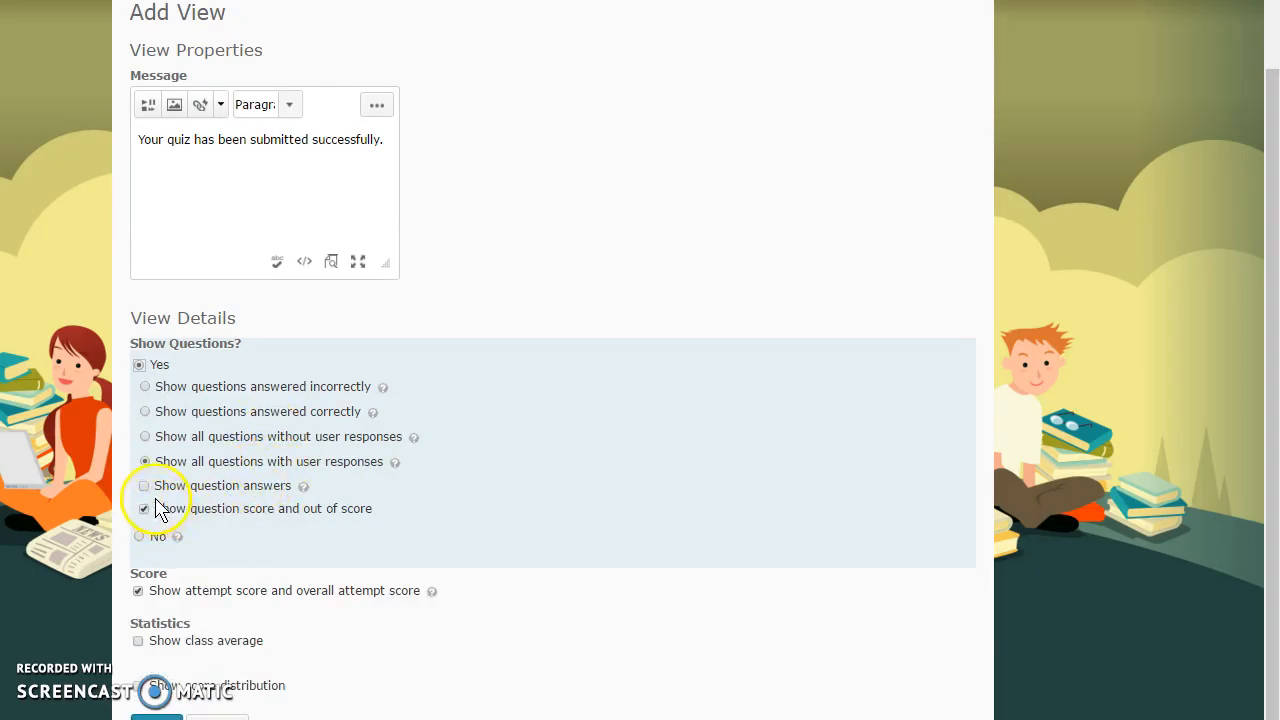
pyautogui.click(138, 641)
pyautogui.click(139, 686)
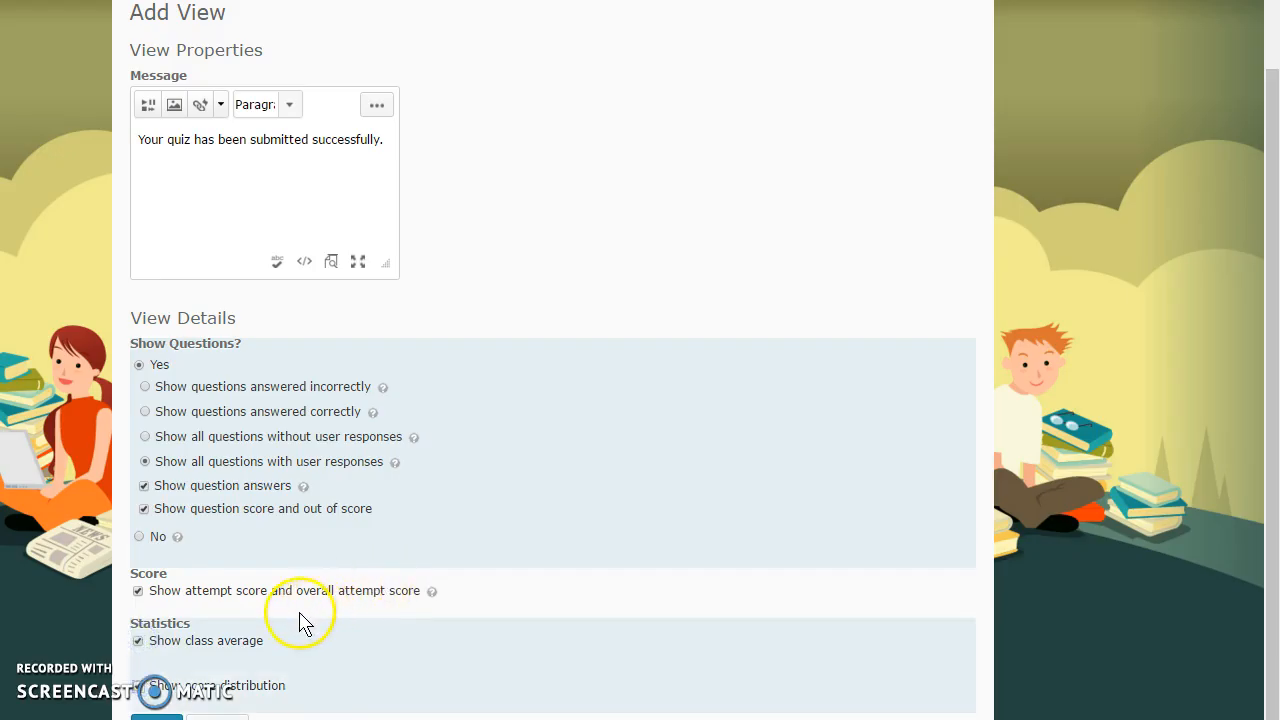
pyautogui.scroll(1, 246, 677)
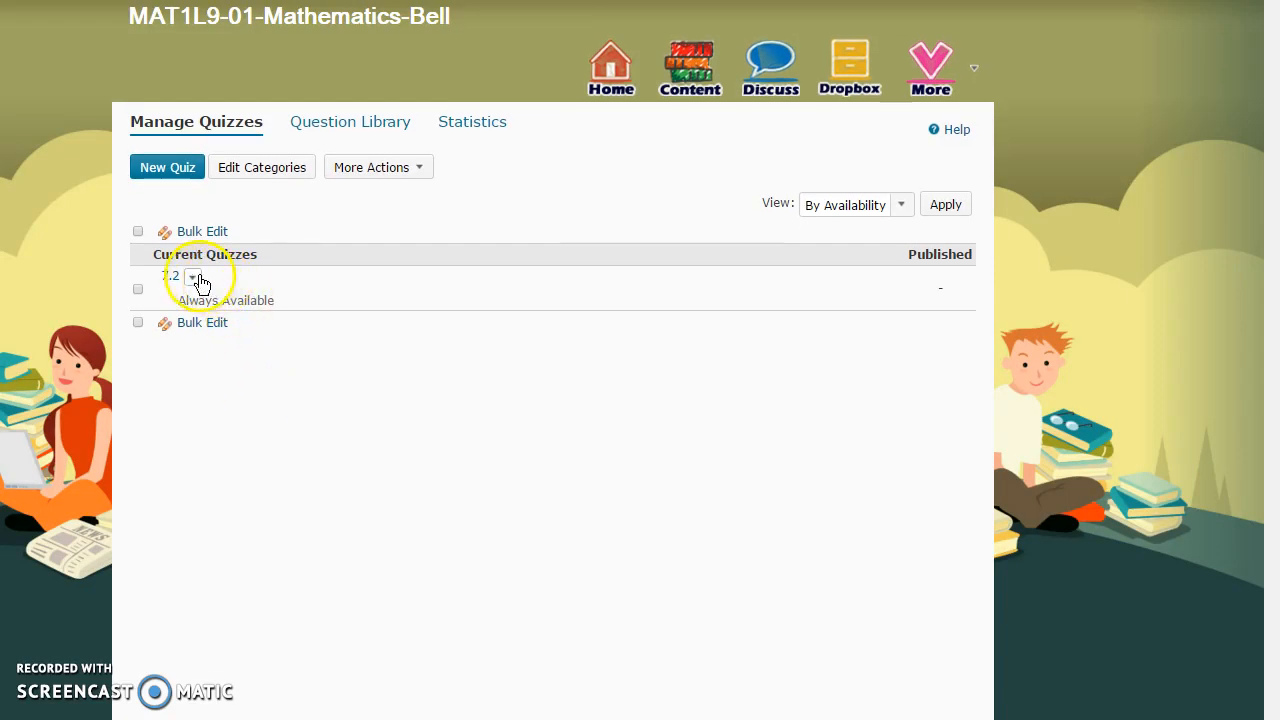
# - Start a preview attempt of the 7.2 quiz from the list of current quizzes
pyautogui.click(199, 282)
pyautogui.click(237, 315)
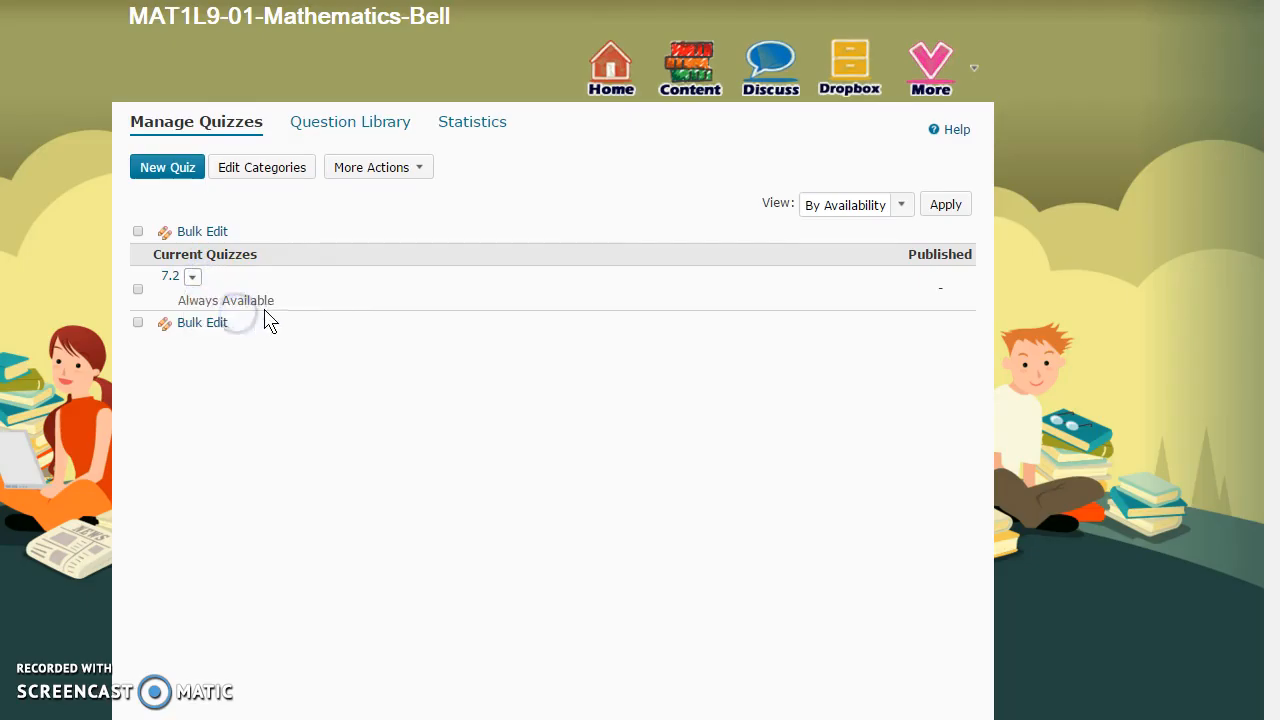
pyautogui.click(200, 682)
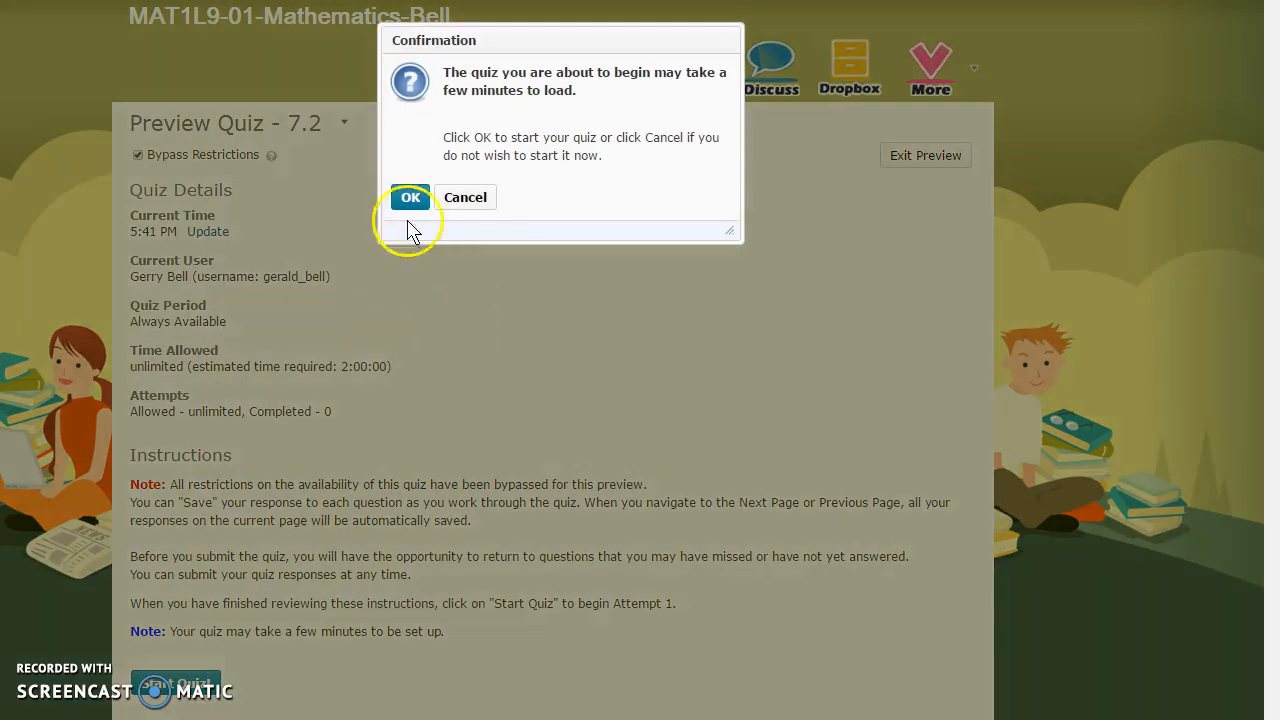
pyautogui.click(411, 204)
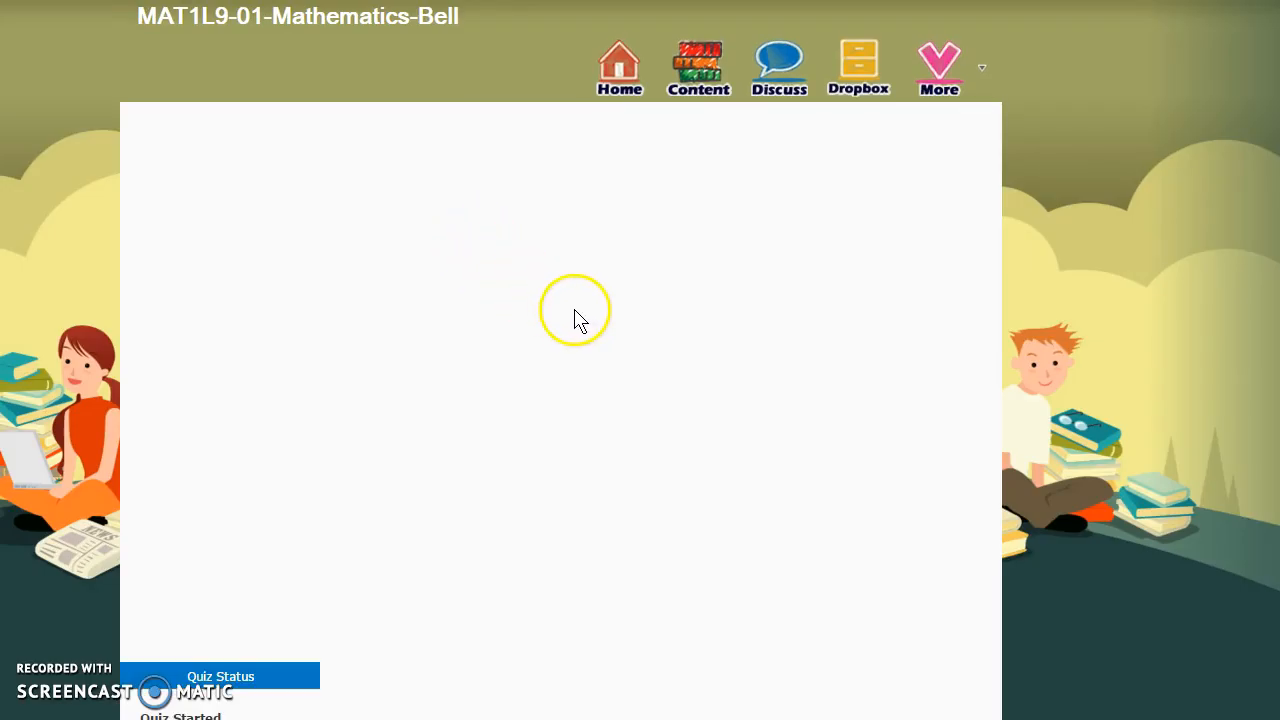
# - Answer Question 1 with True in the preview and look through the following true/false questions
pyautogui.moveTo(991, 251); pyautogui.dragTo(982, 217)
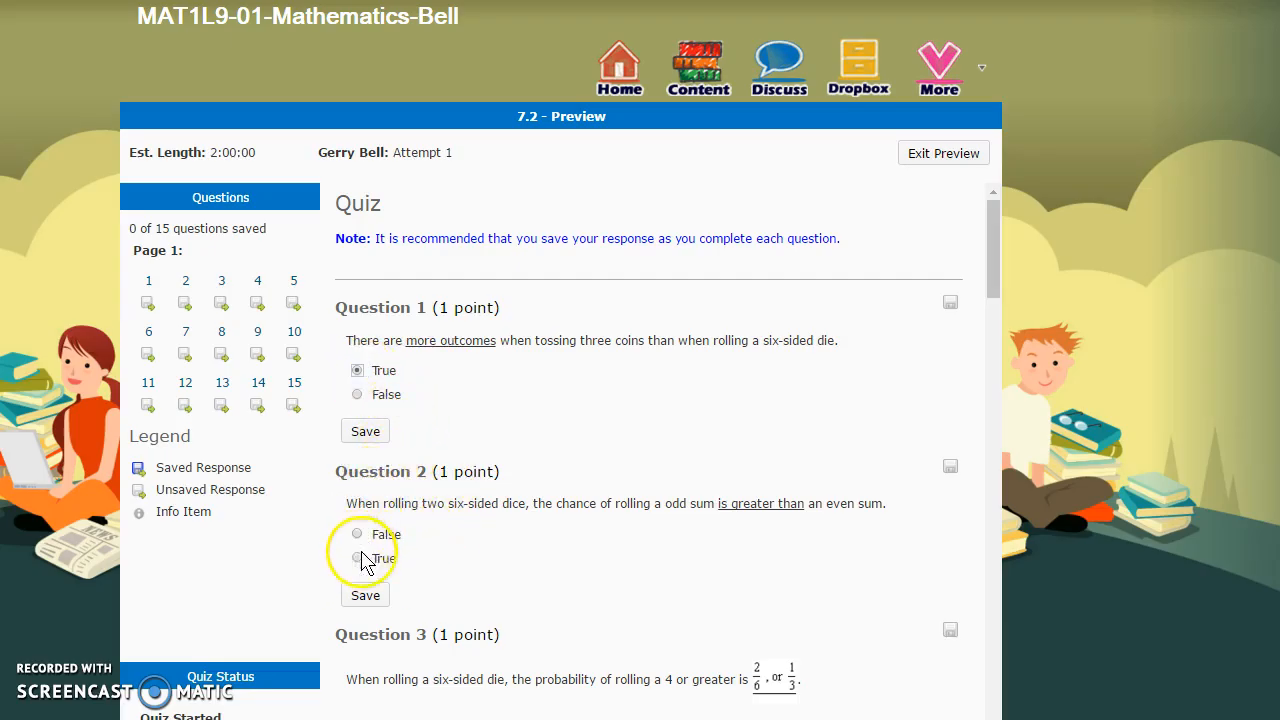
pyautogui.moveTo(992, 300); pyautogui.dragTo(989, 350)
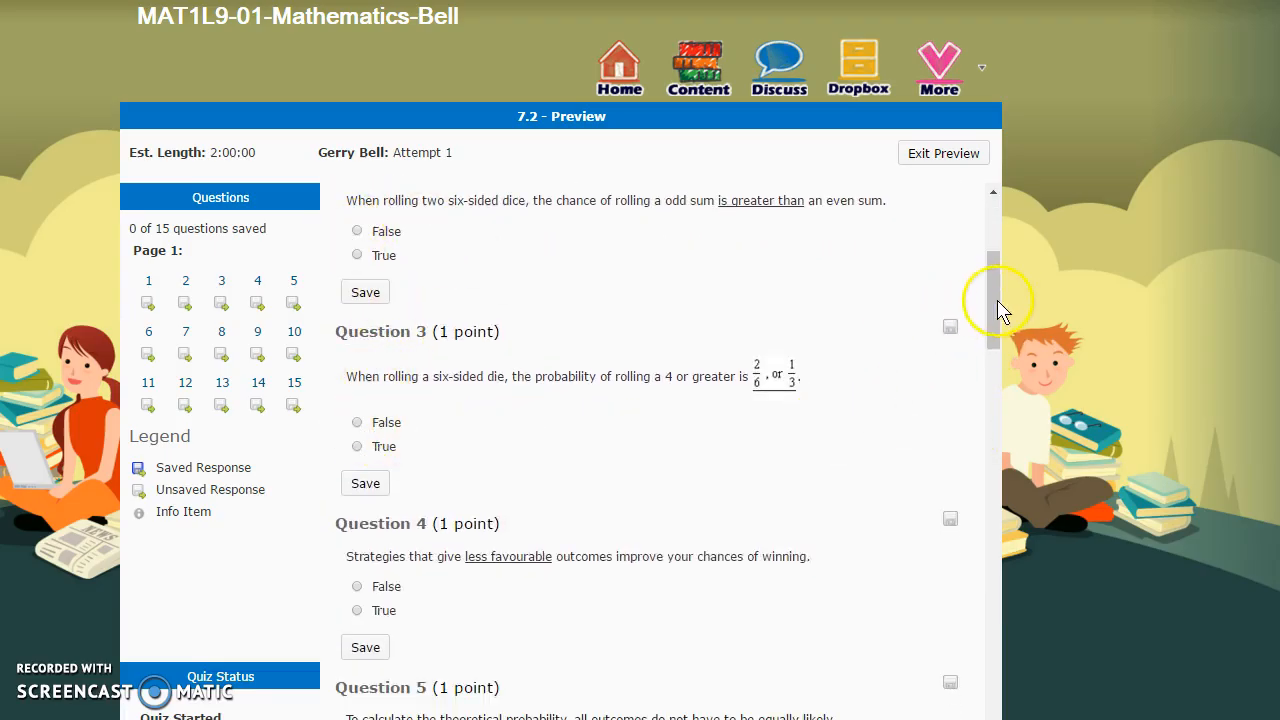
pyautogui.moveTo(997, 303); pyautogui.dragTo(997, 318)
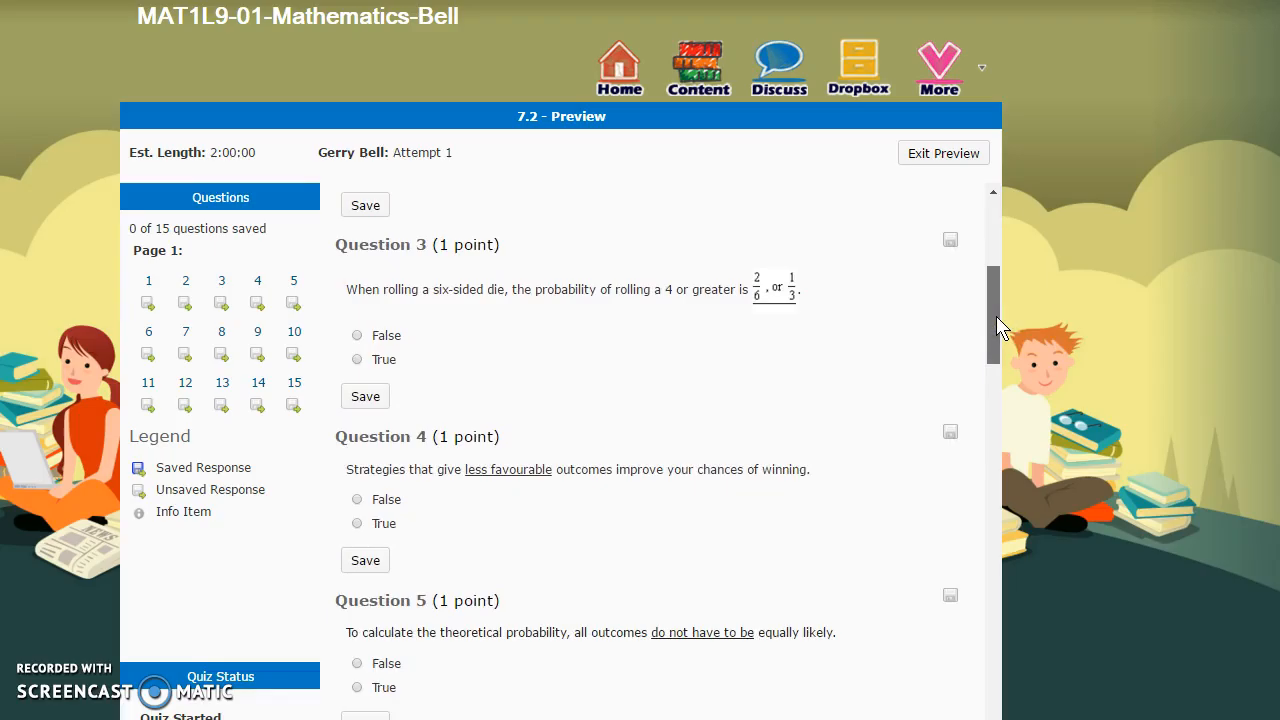